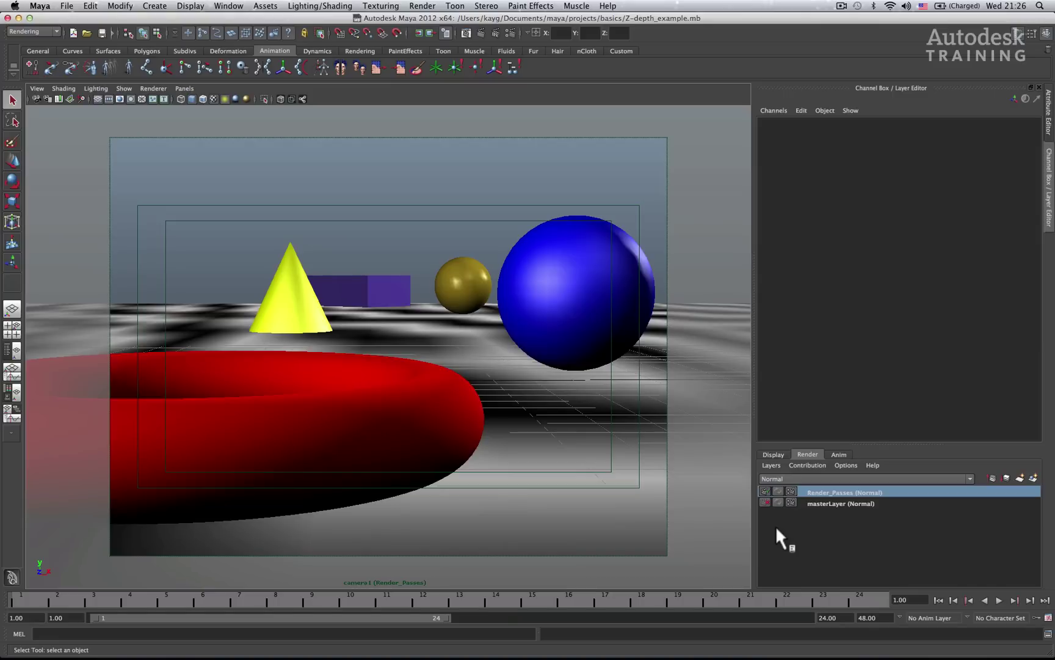
Open the Render_Passes layer's render settings and keep the HD 720 image size preset.
click(791, 490)
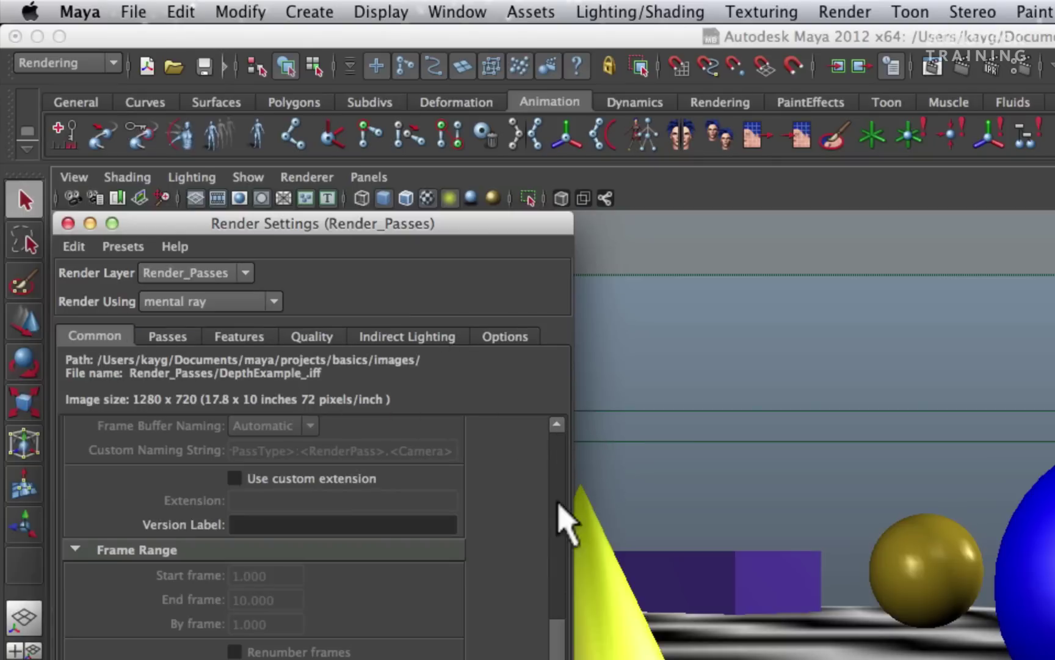
drag(558, 640, 552, 261)
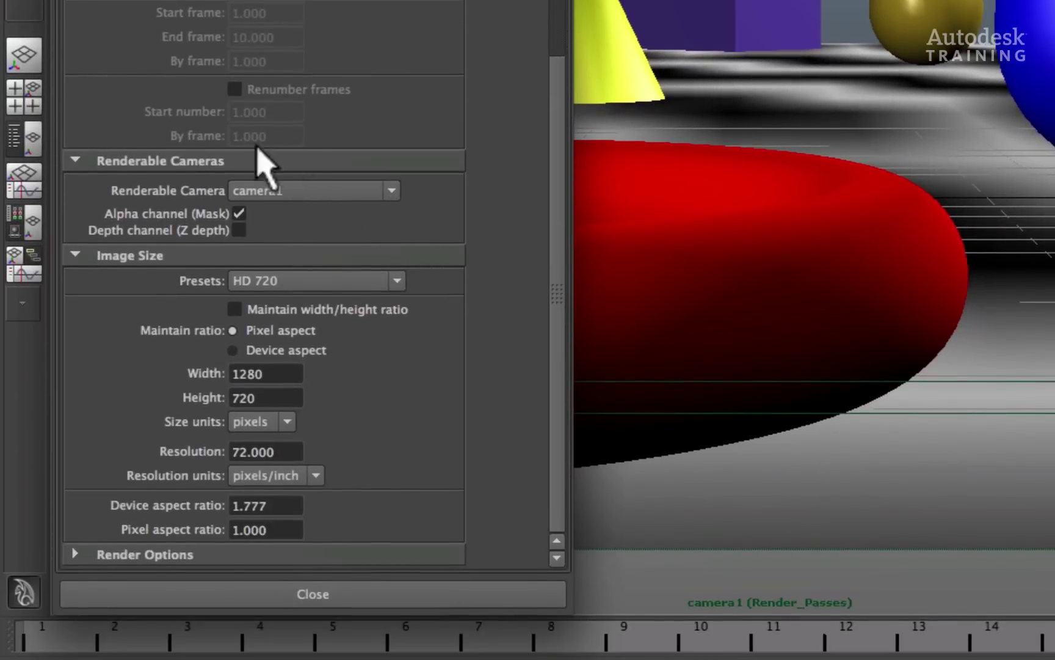
click(238, 231)
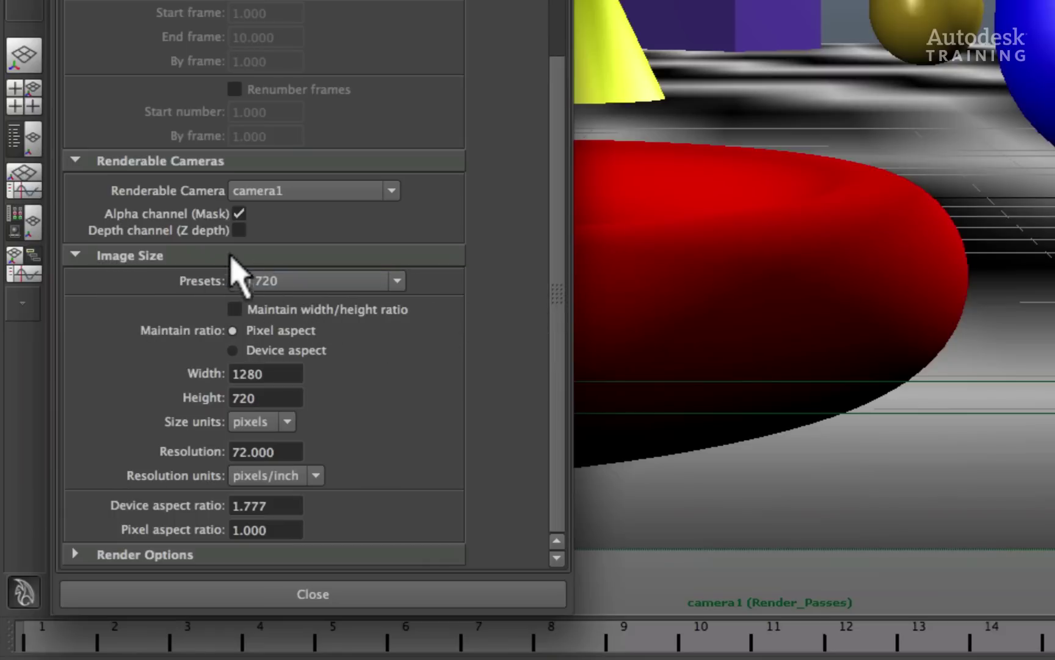
click(397, 281)
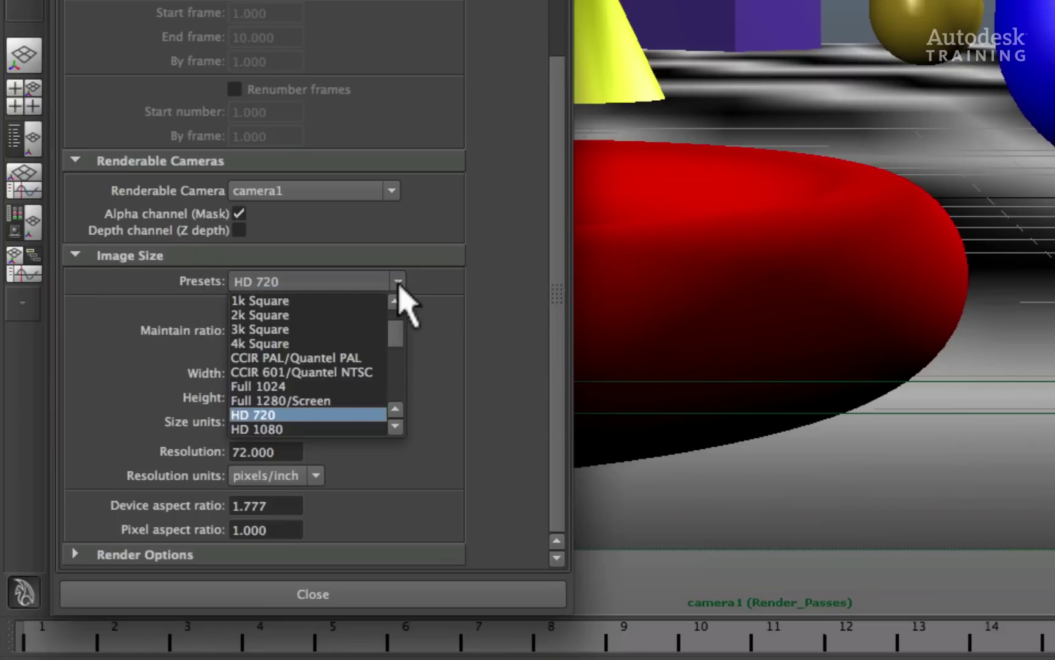
click(342, 415)
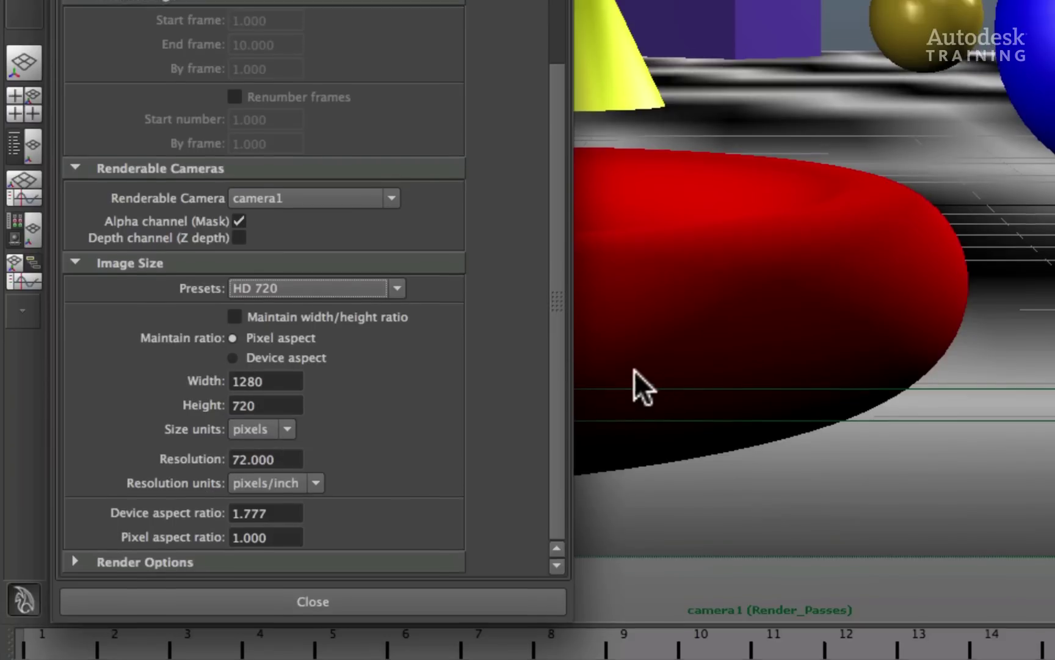
scroll(550, 293, up, 5)
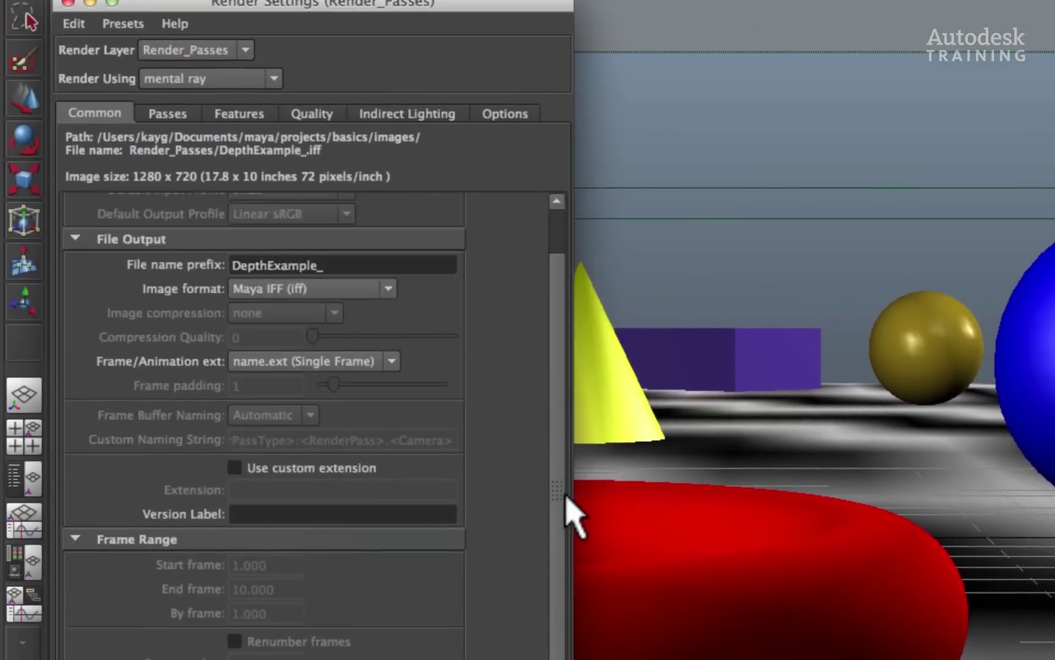
Set the image format to OpenEXR (exr) and change the file prefix to DepthExample_<RenderPass>.
scroll(567, 496, up, 3)
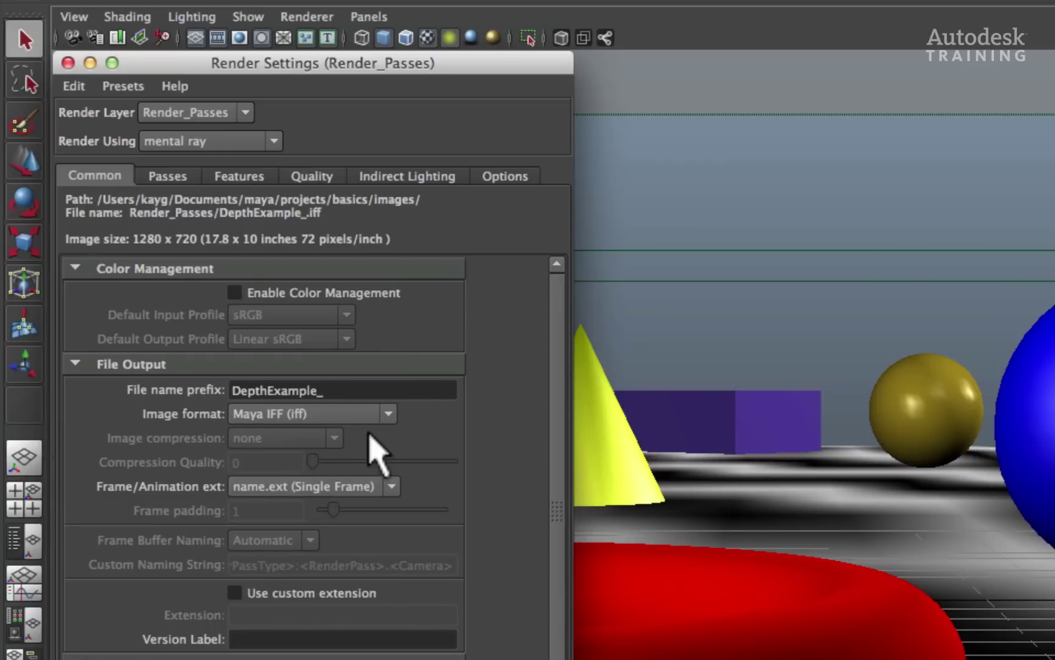
click(387, 414)
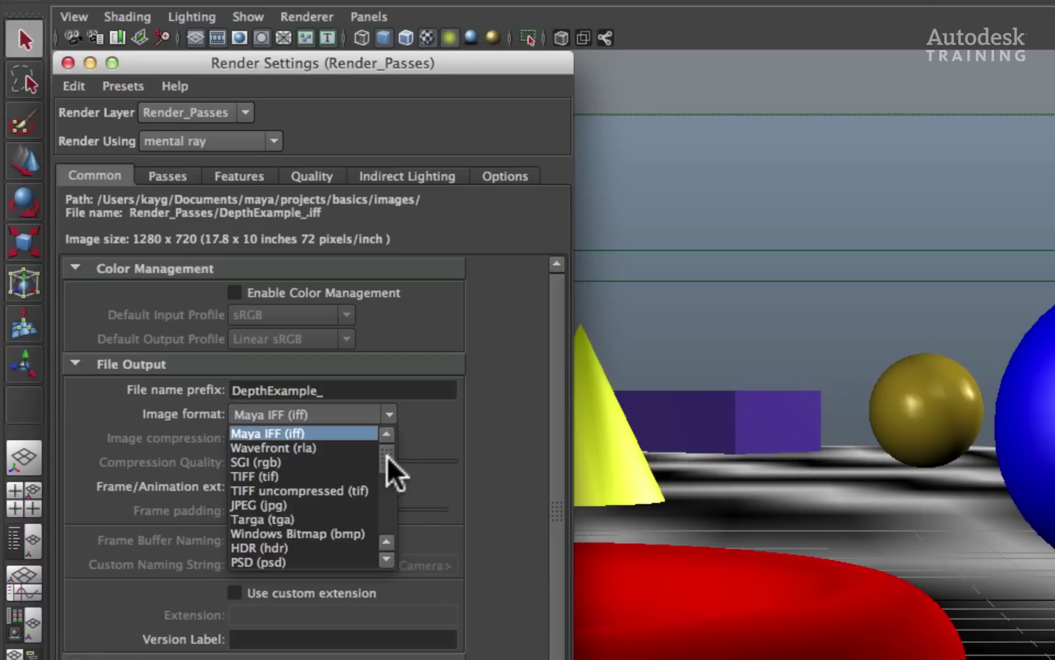
drag(387, 457, 383, 479)
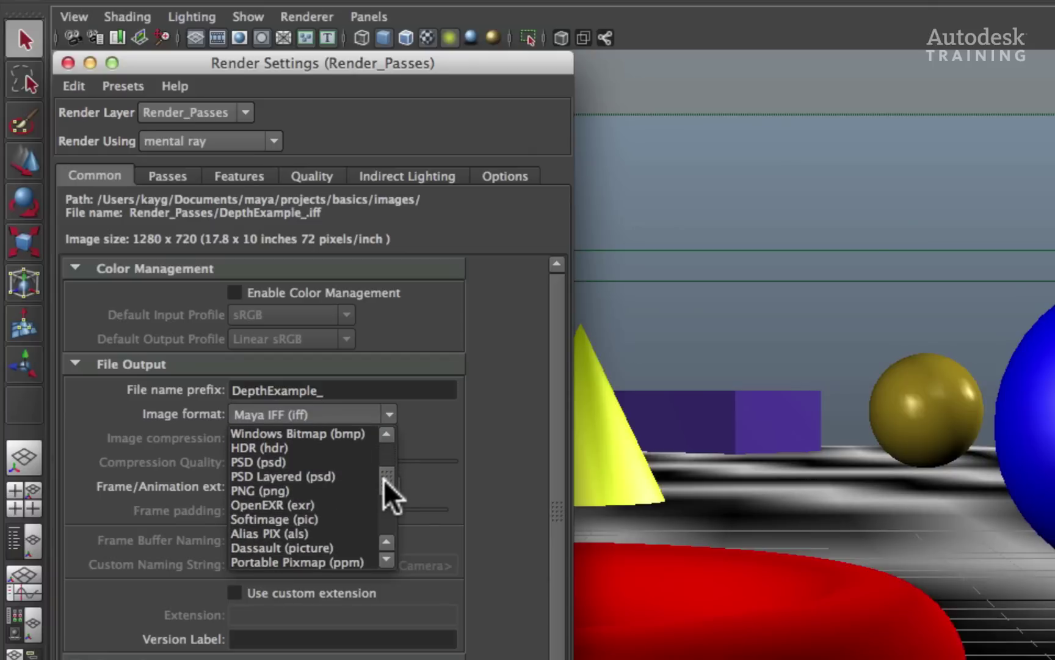
click(345, 501)
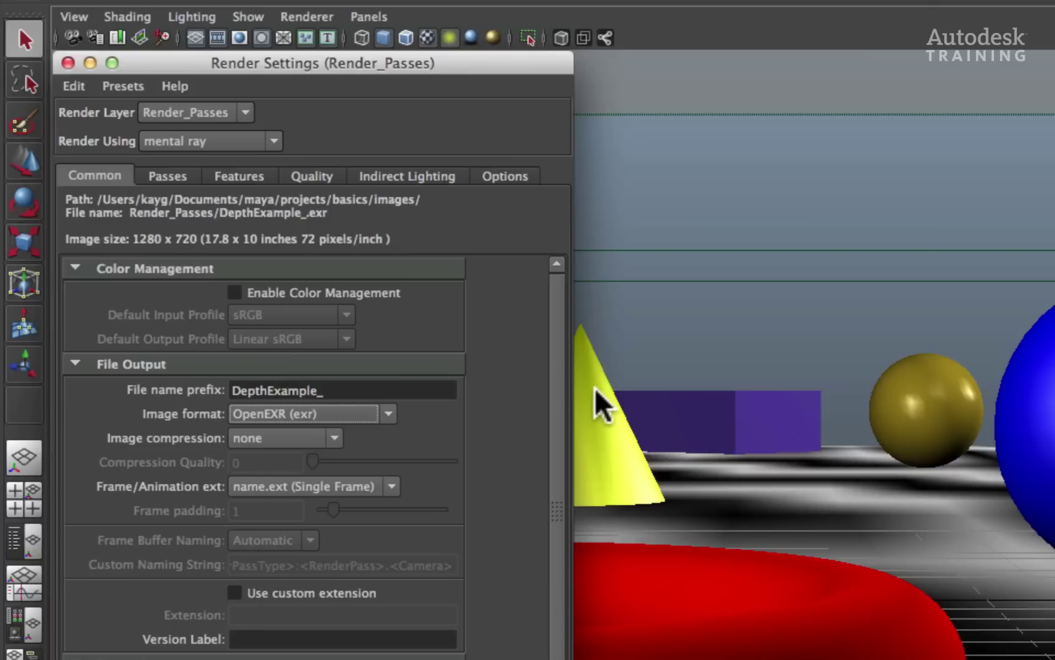
right_click(442, 389)
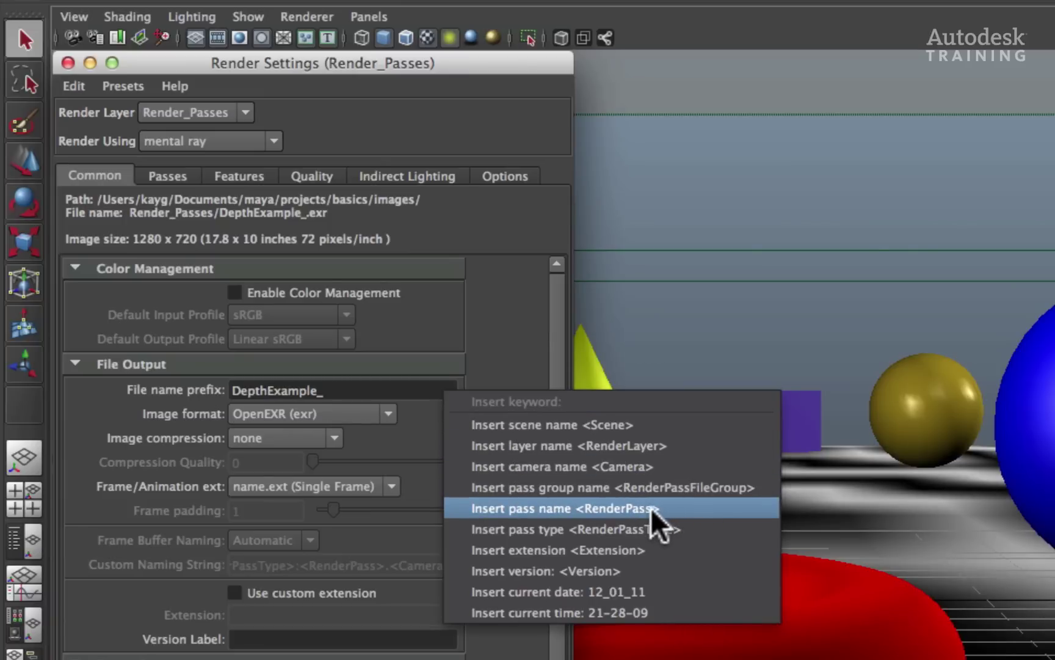
click(632, 508)
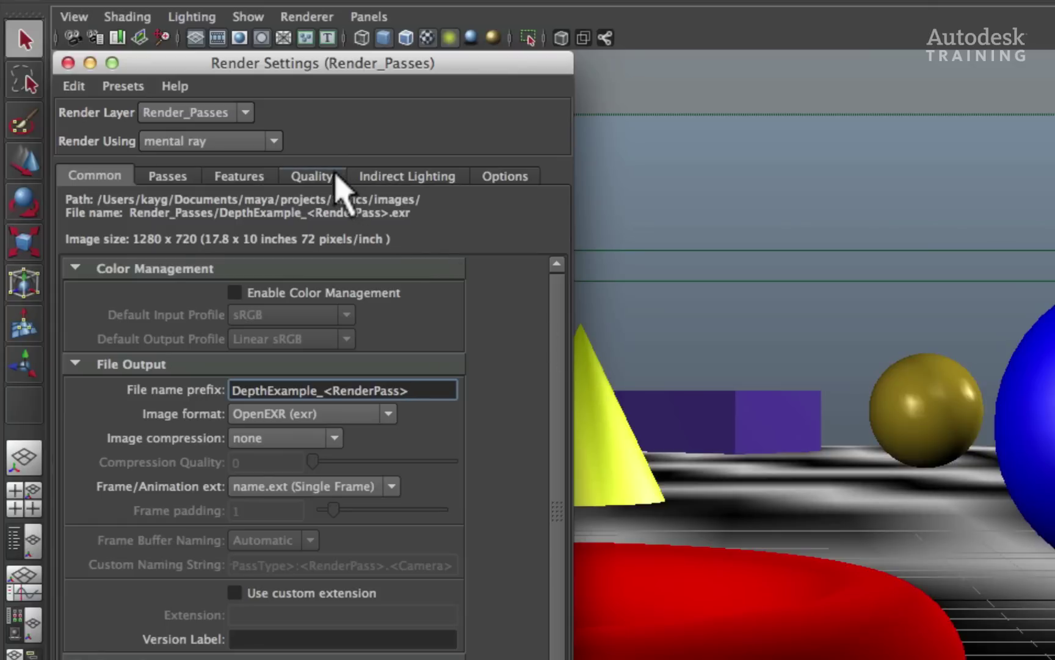
On the Quality tab, set the Framebuffer Data Type to RGBA (Half) 4x16 Bit.
click(316, 182)
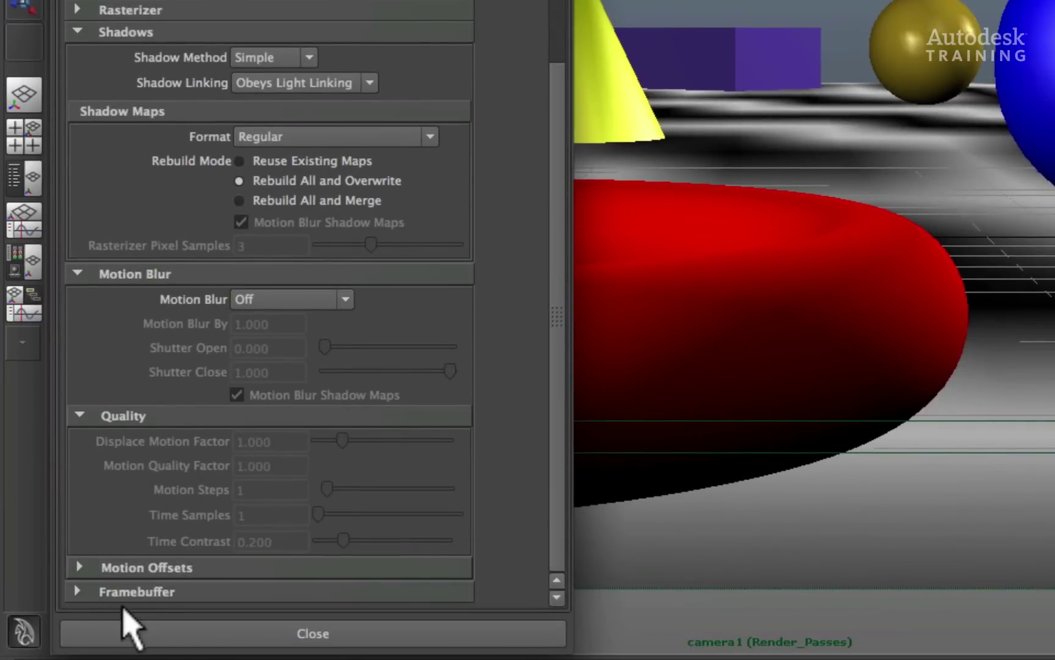
click(77, 591)
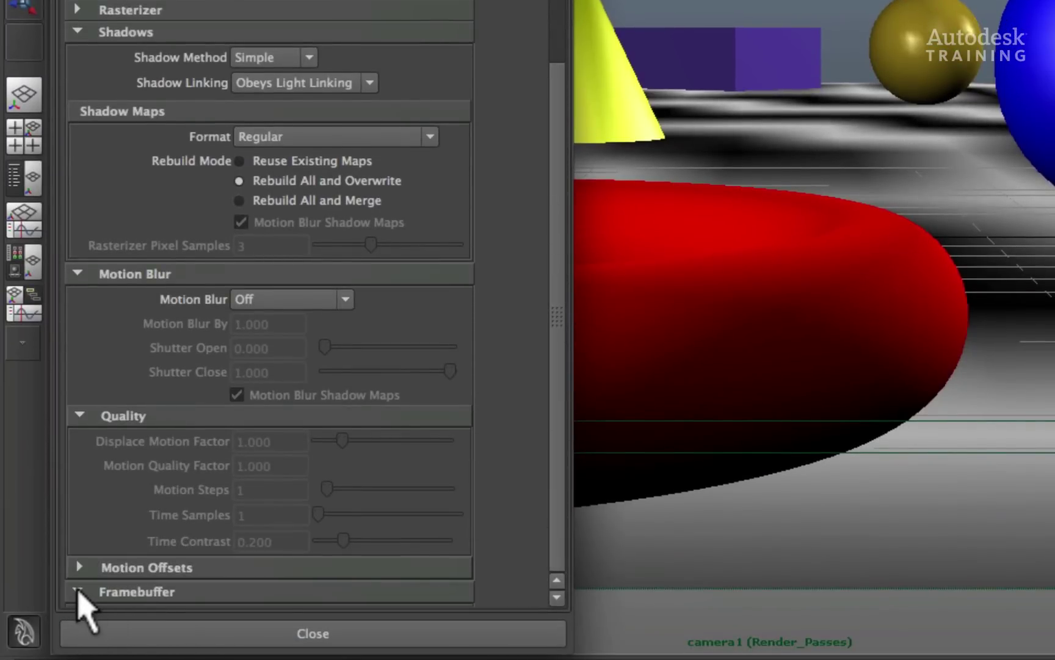
scroll(563, 502, down, 3)
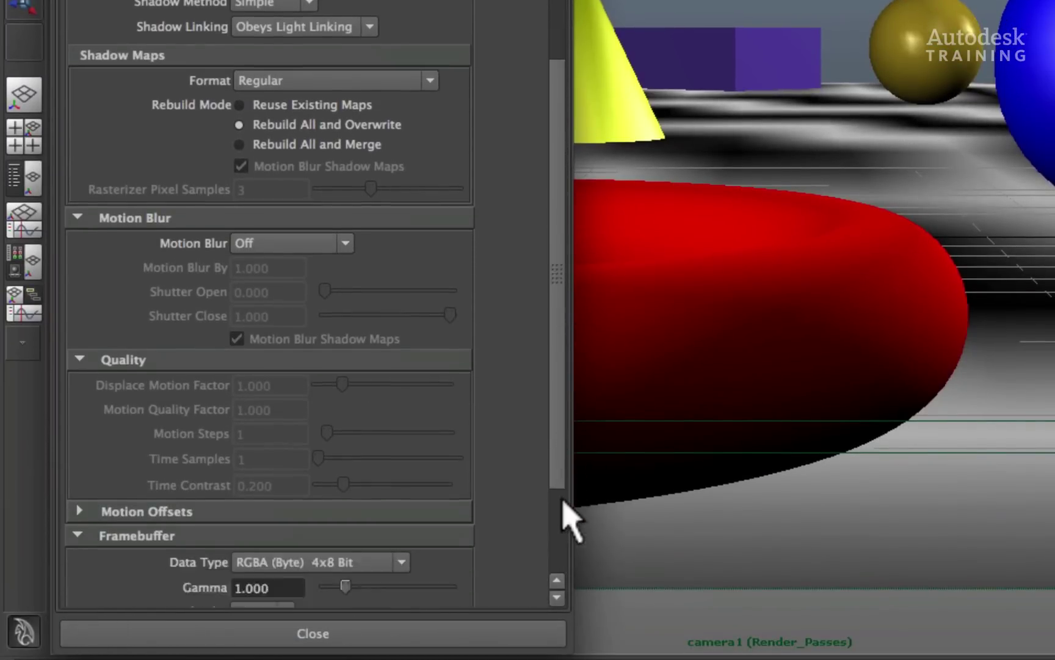
scroll(563, 500, down, 5)
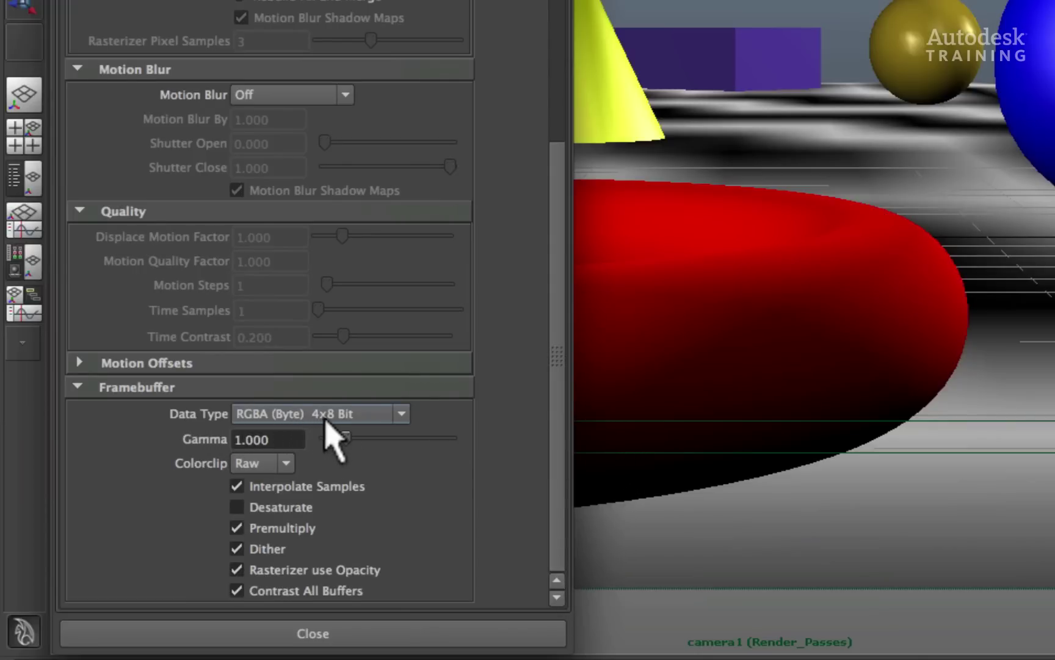
click(401, 414)
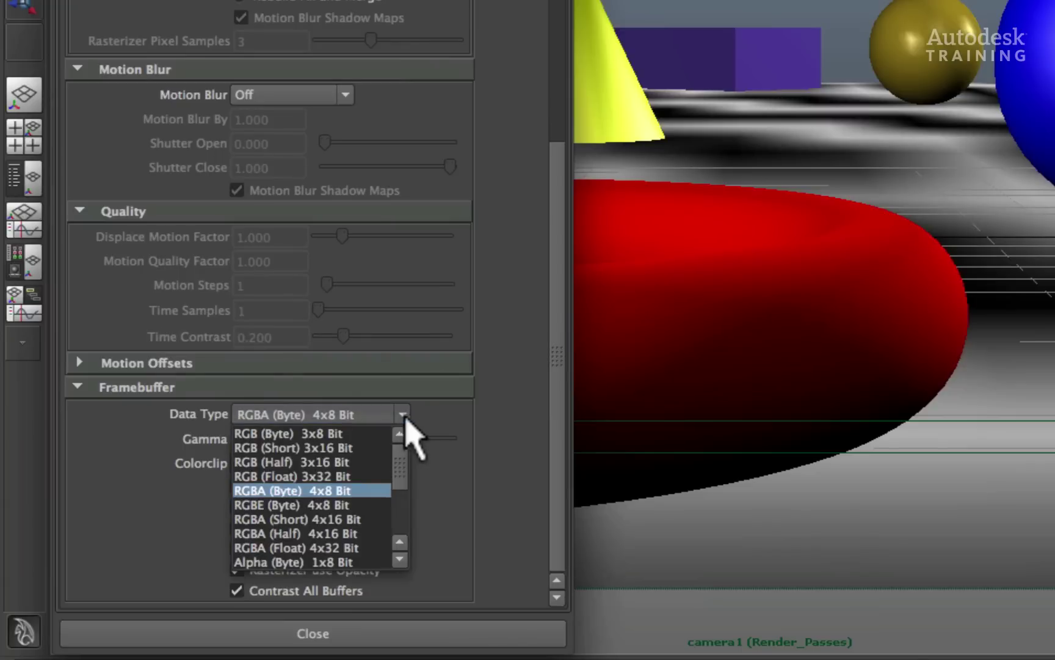
drag(398, 465, 396, 477)
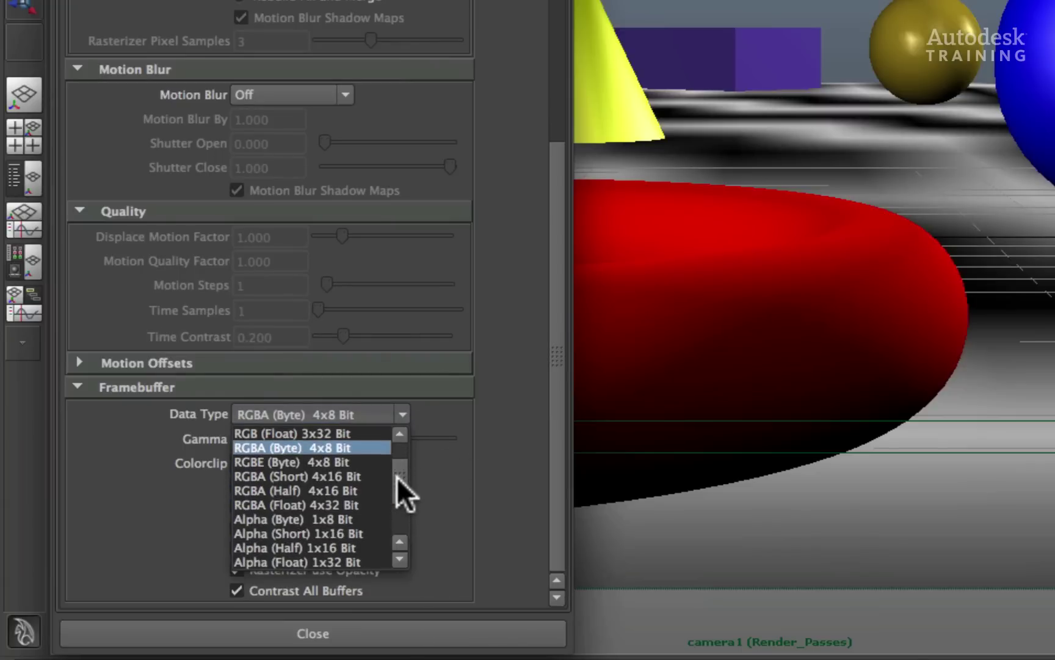
click(367, 488)
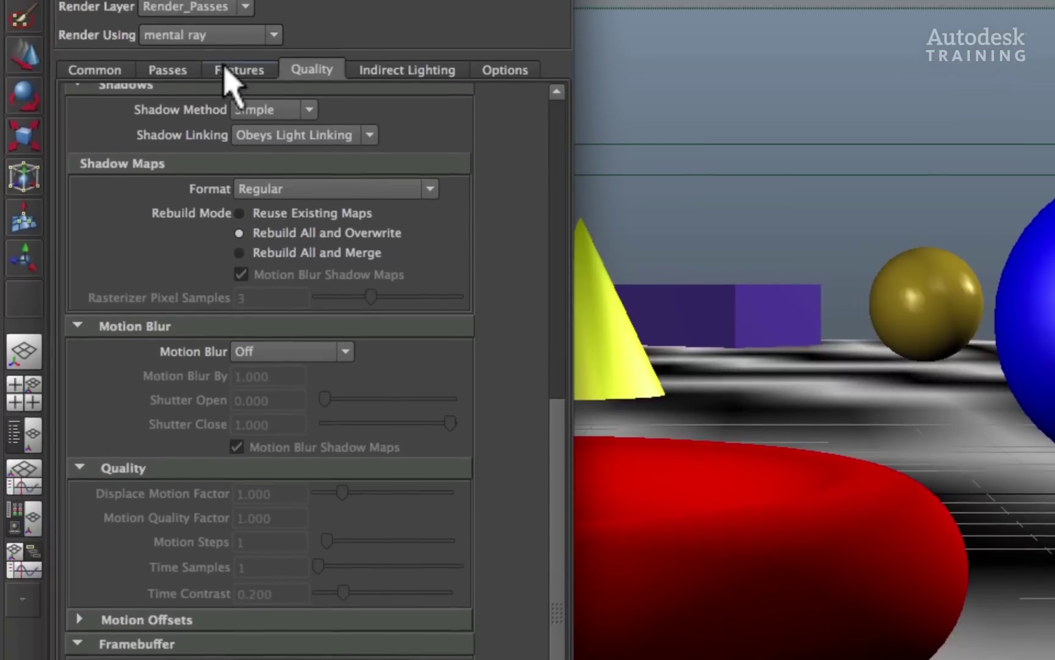
From the Passes tab, create a Camera Depth pass and associate it with Render_Passes.
click(180, 70)
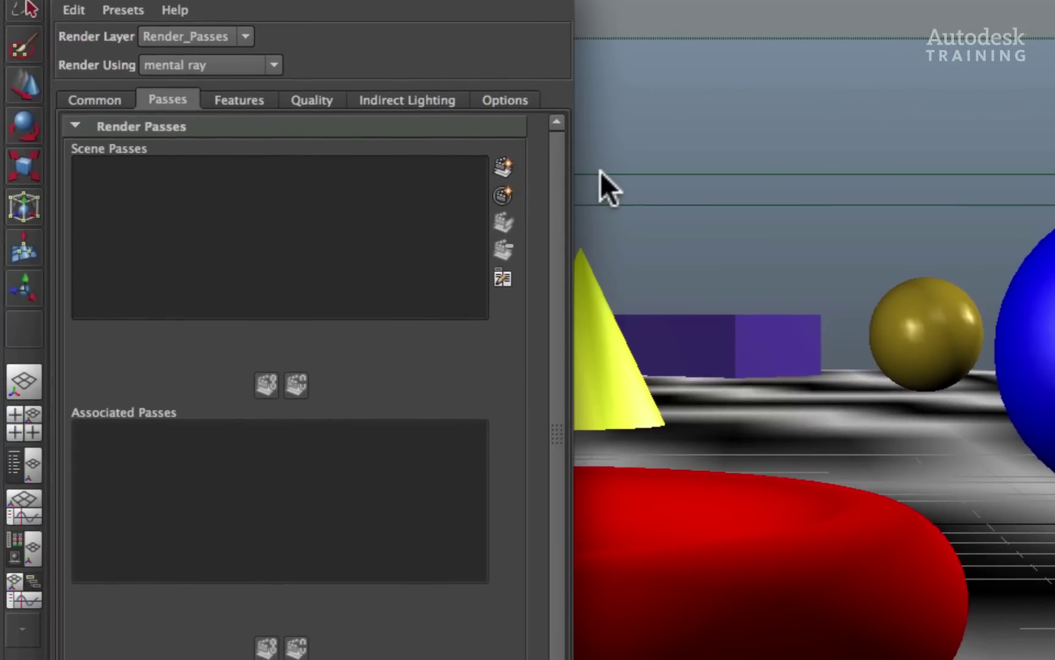
click(502, 163)
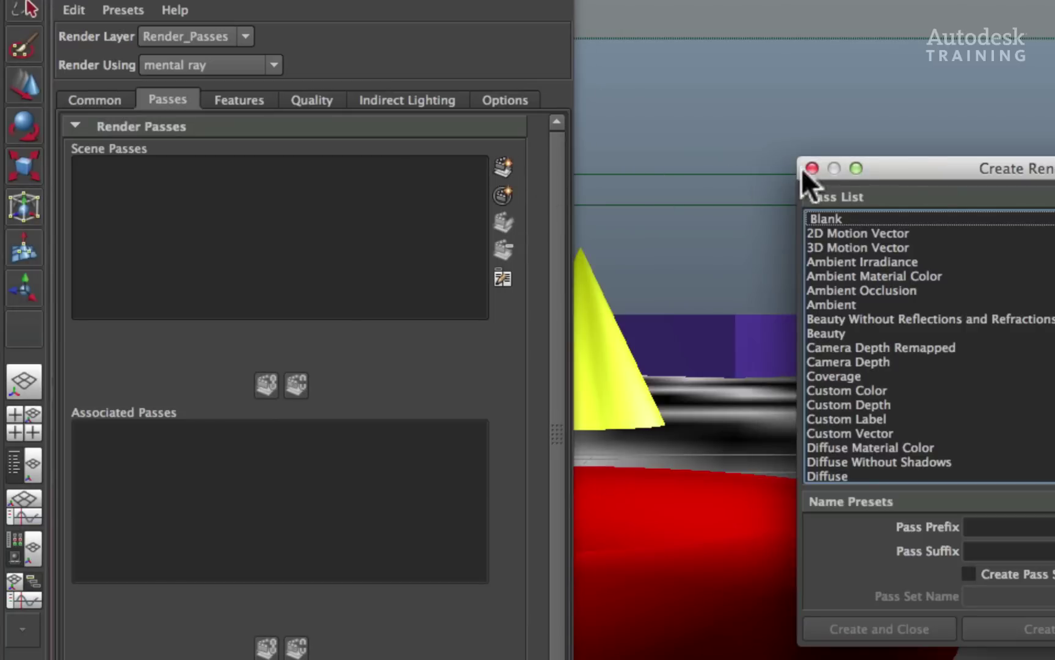
drag(898, 166, 676, 170)
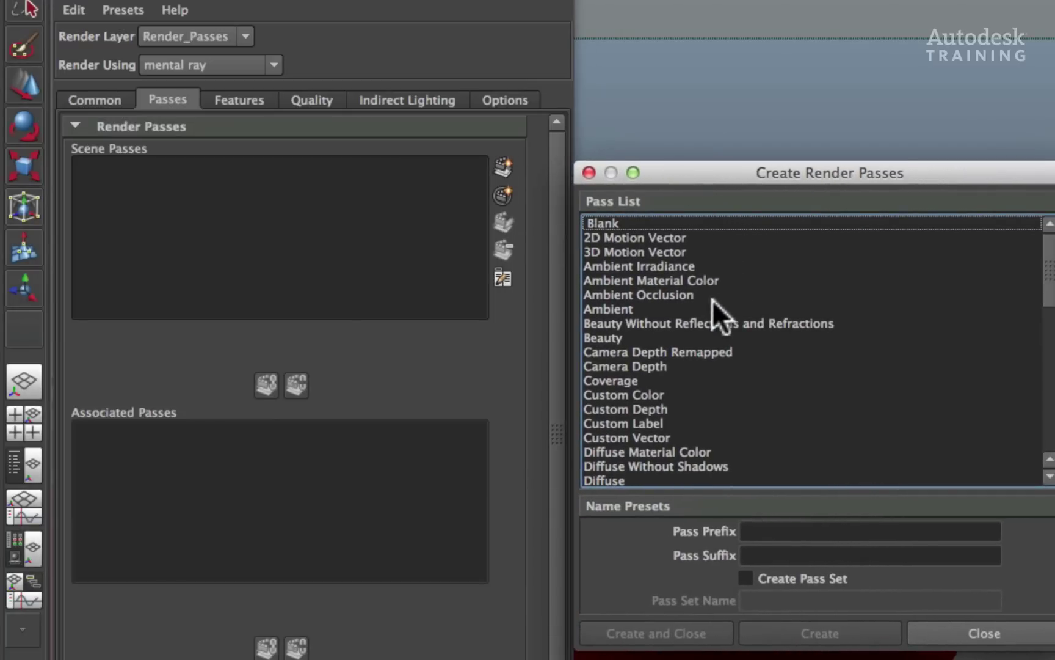
click(651, 364)
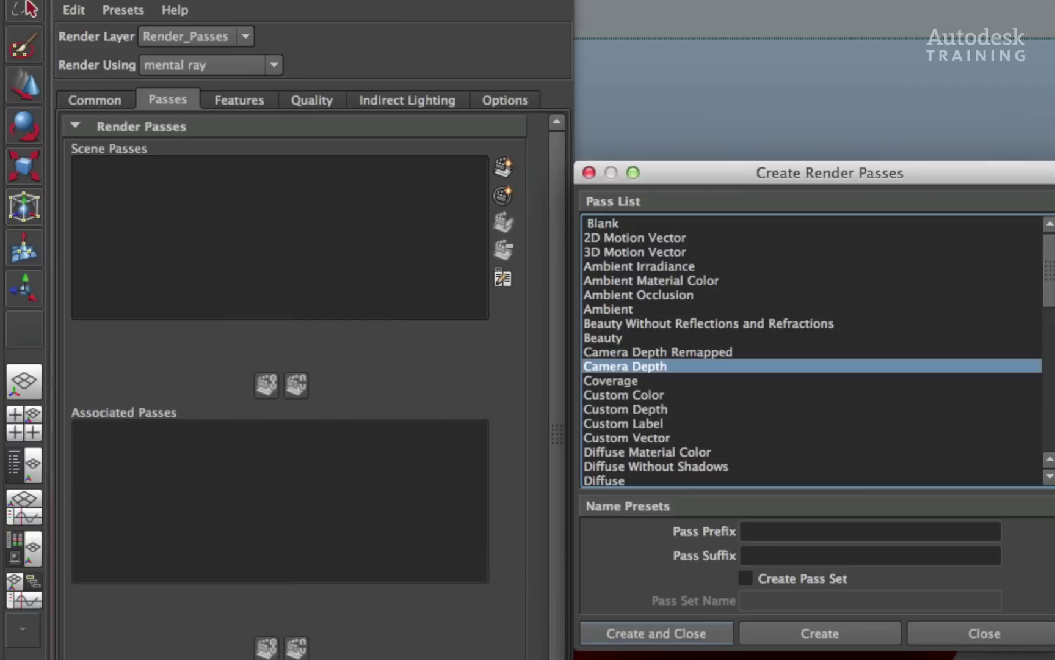
click(615, 635)
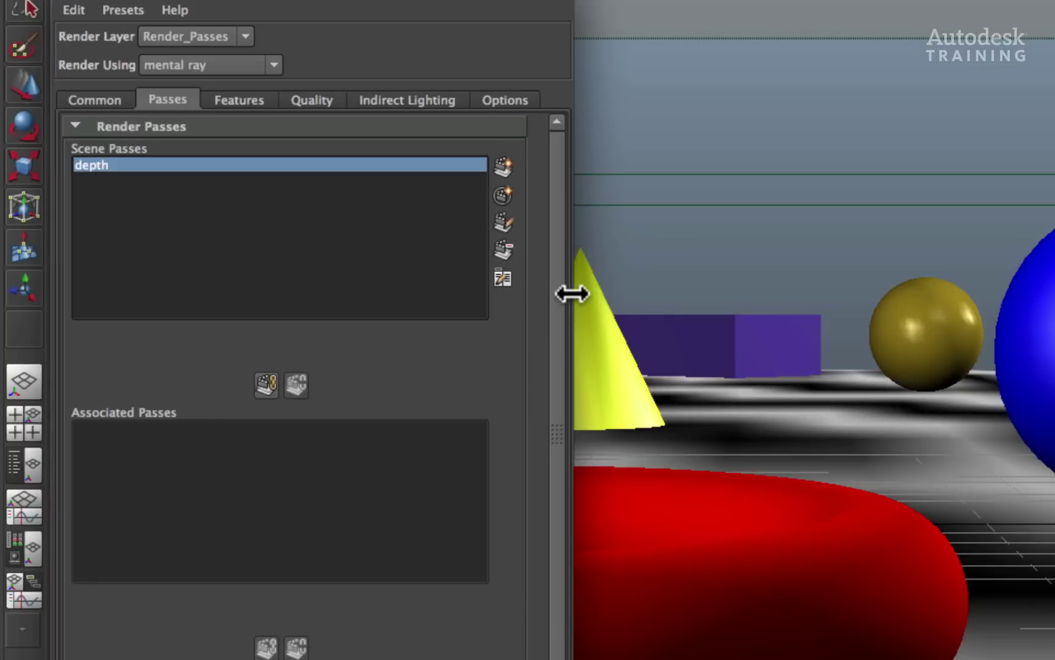
click(266, 384)
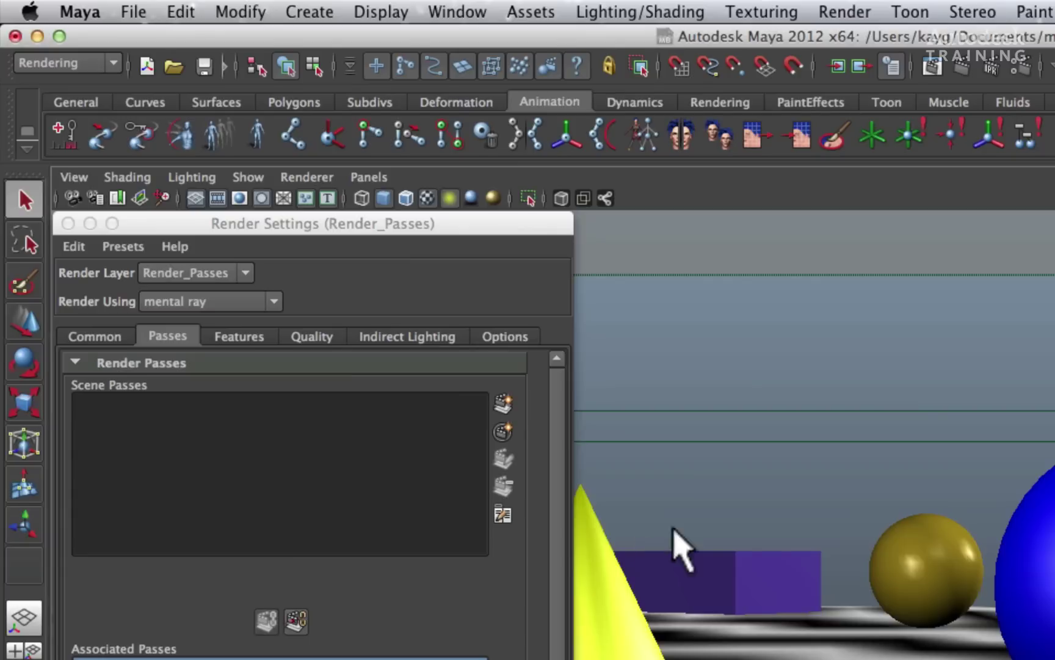
Render the current frame of Render_Passes through camera1 in Render View.
click(929, 68)
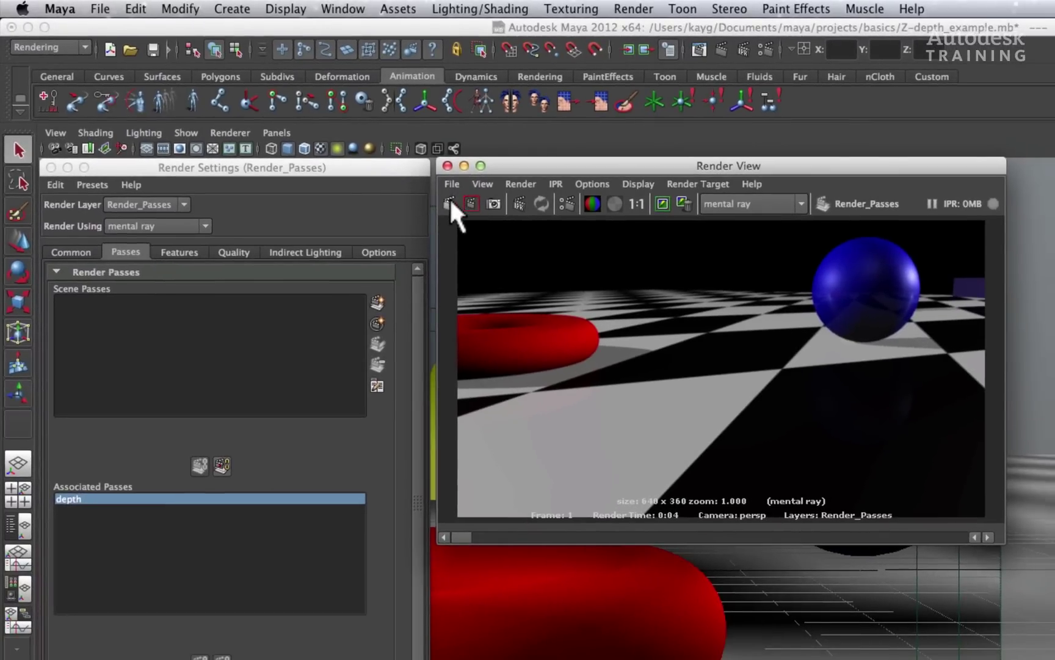
click(516, 184)
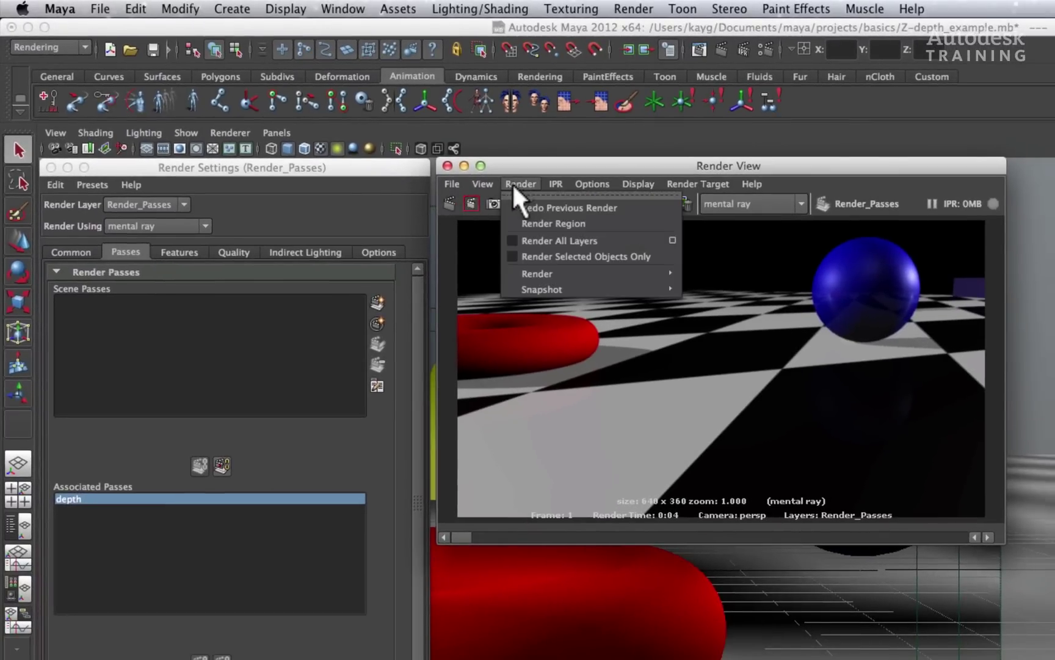
mouse_move(597, 276)
click(735, 298)
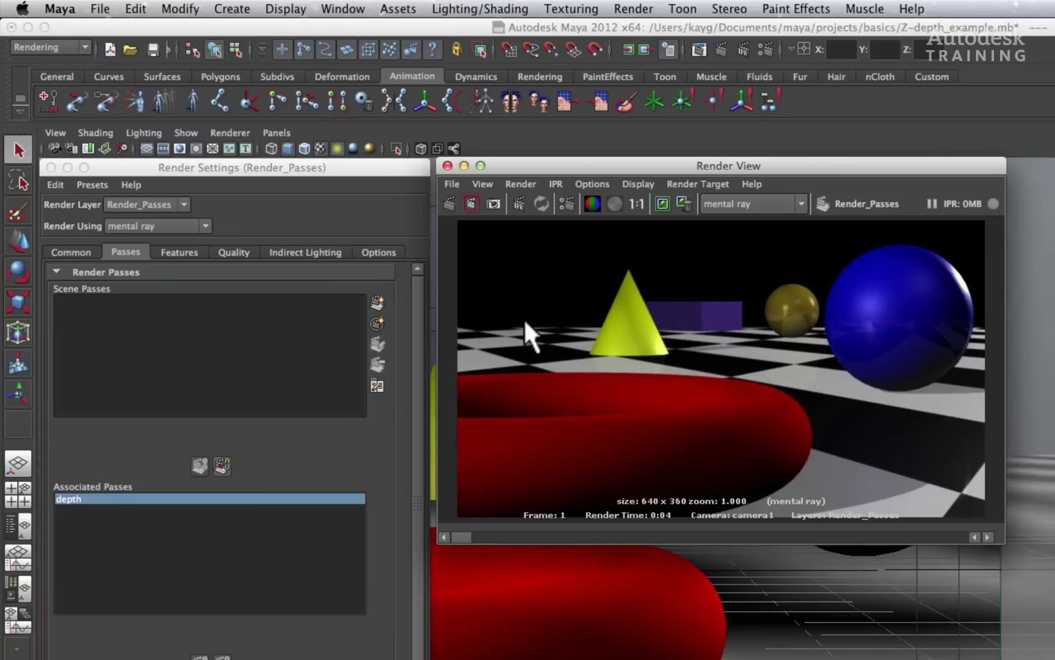
Load the depth pass in Render View via File > Load Render Pass > depth.
click(450, 184)
mouse_move(595, 290)
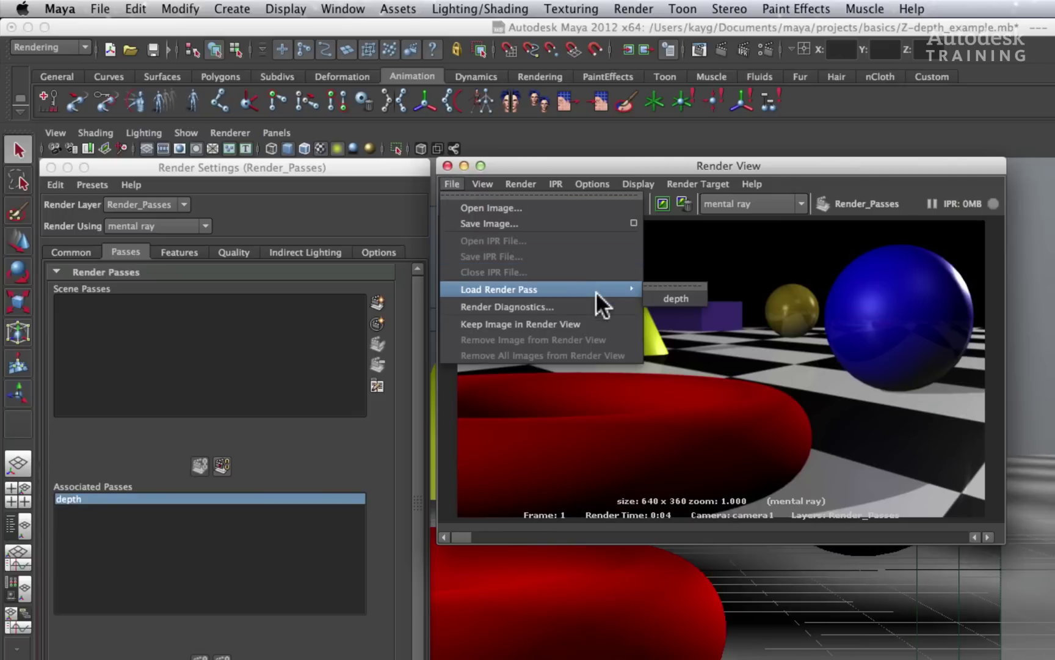
click(673, 297)
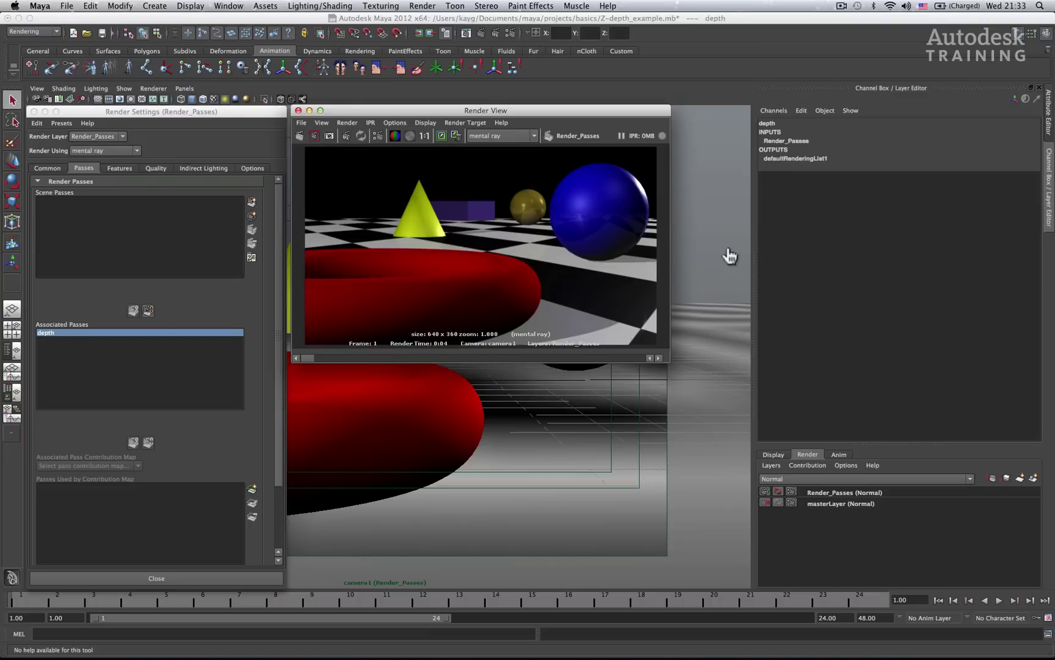
In imf_disp, lower the depth pass exposure to about -3.9 to reveal the grey gradient.
key(super+Tab)
key(super+Tab)
key(super+Tab)
key(super+Tab)
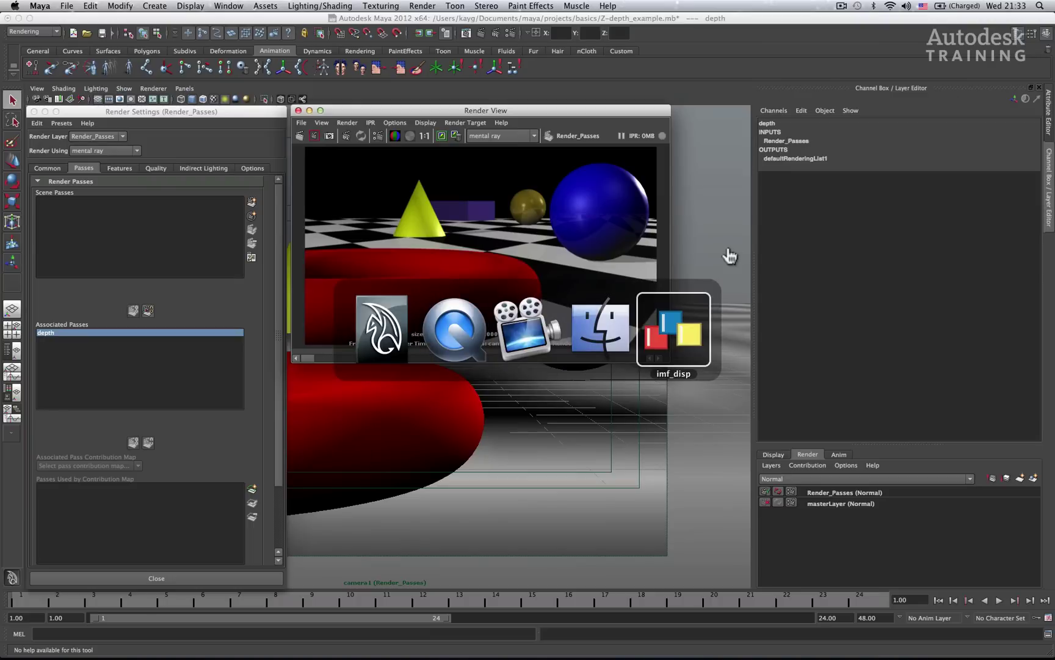
drag(697, 271, 954, 109)
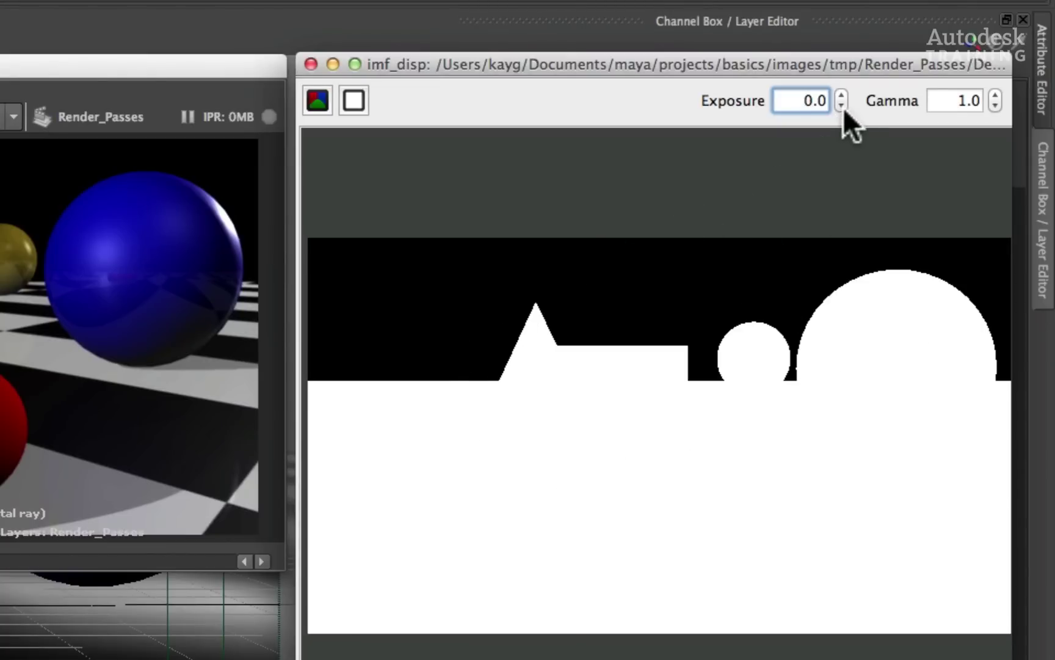
drag(841, 104, 840, 104)
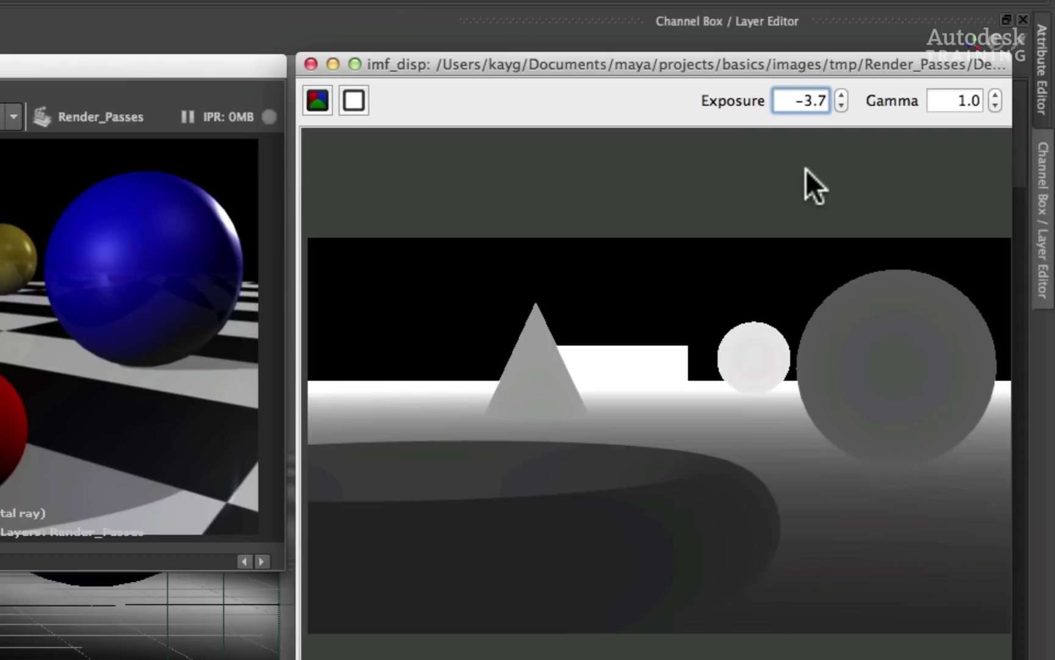
click(841, 94)
drag(841, 93, 841, 93)
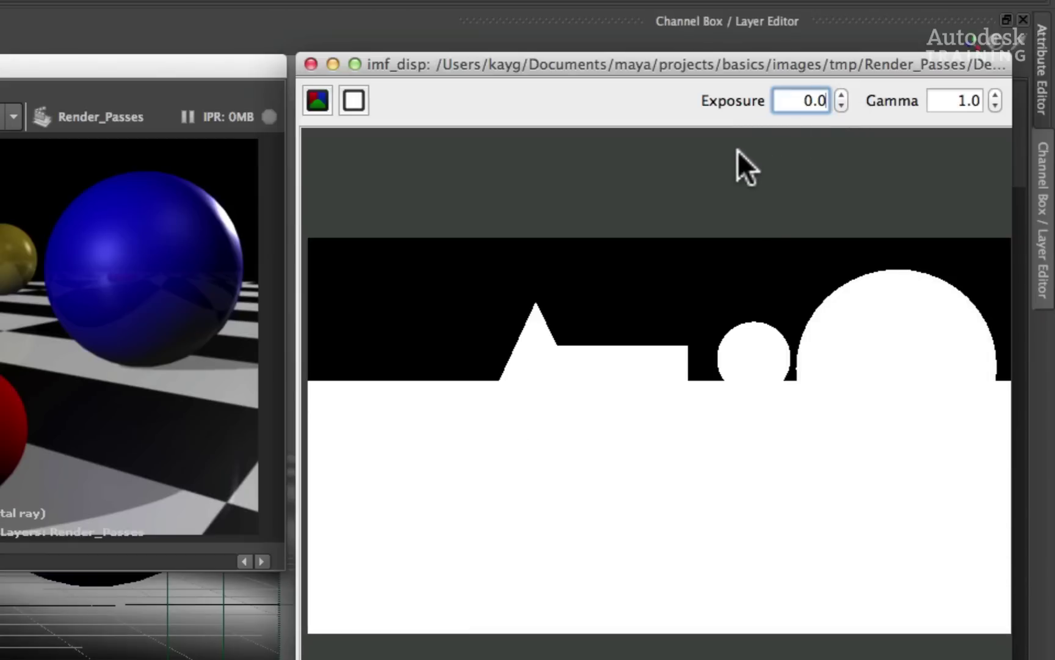
drag(841, 105, 840, 104)
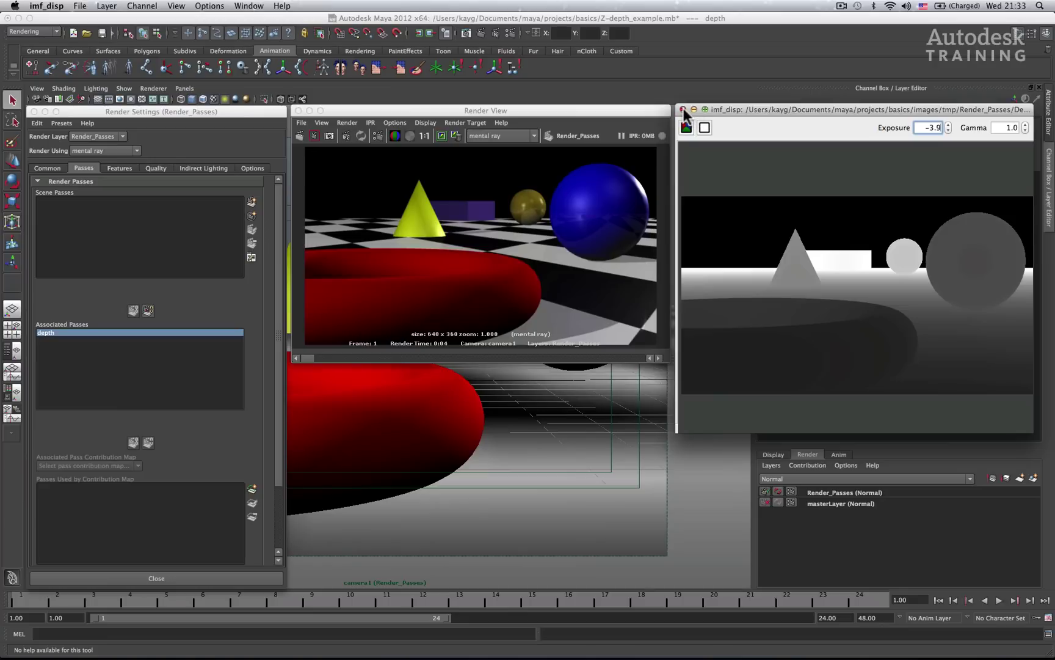
Turn on Remap depth values for the depth pass and set Far clipping plane to 15.
click(683, 109)
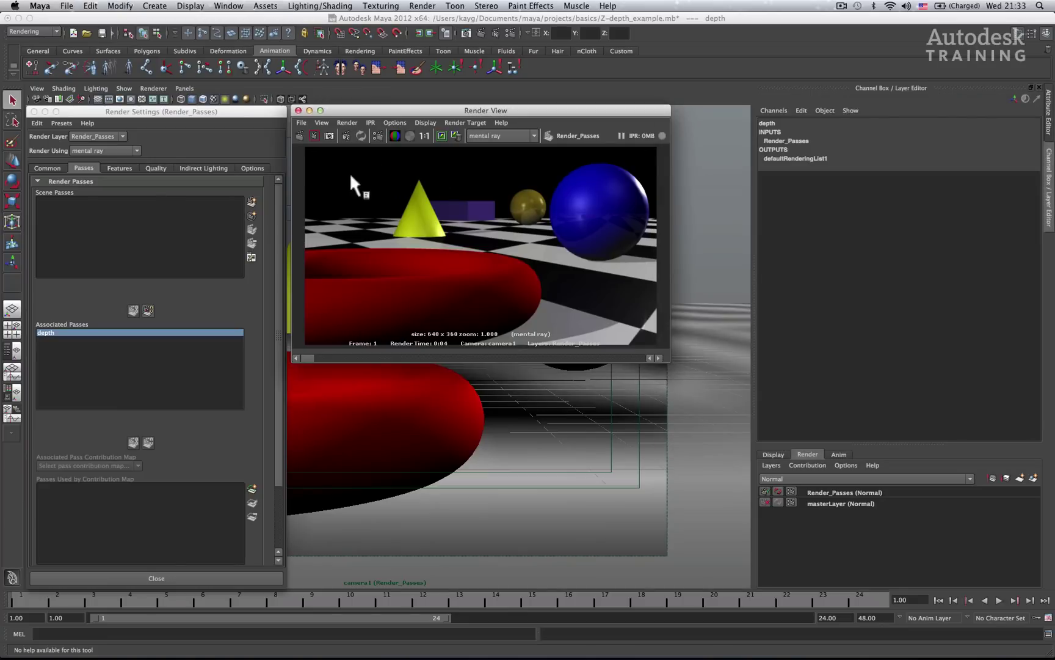
double_click(95, 332)
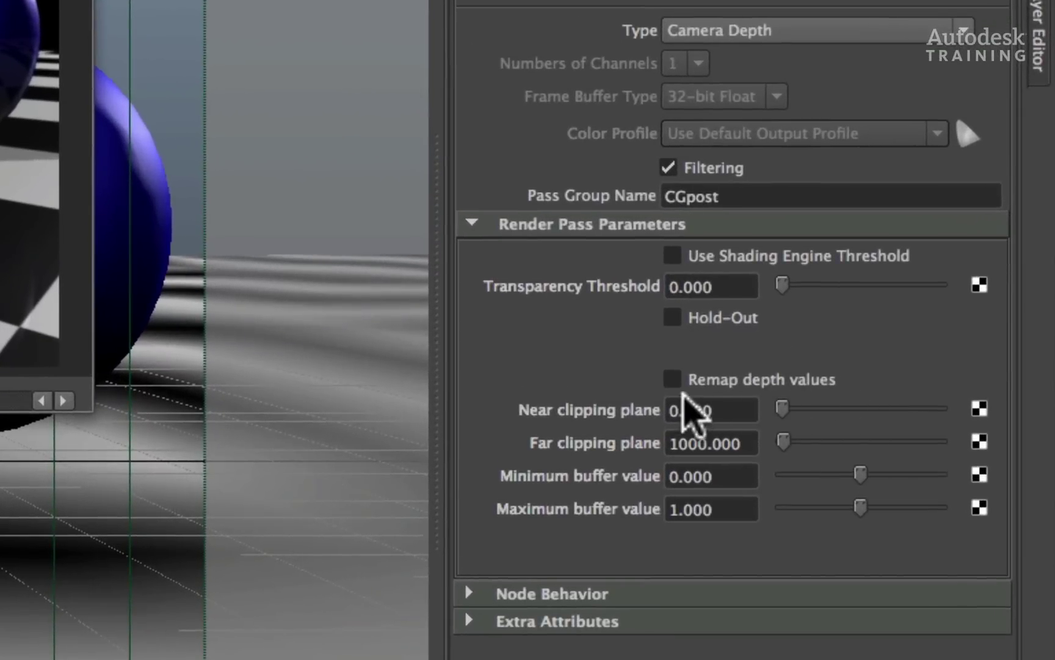
click(699, 376)
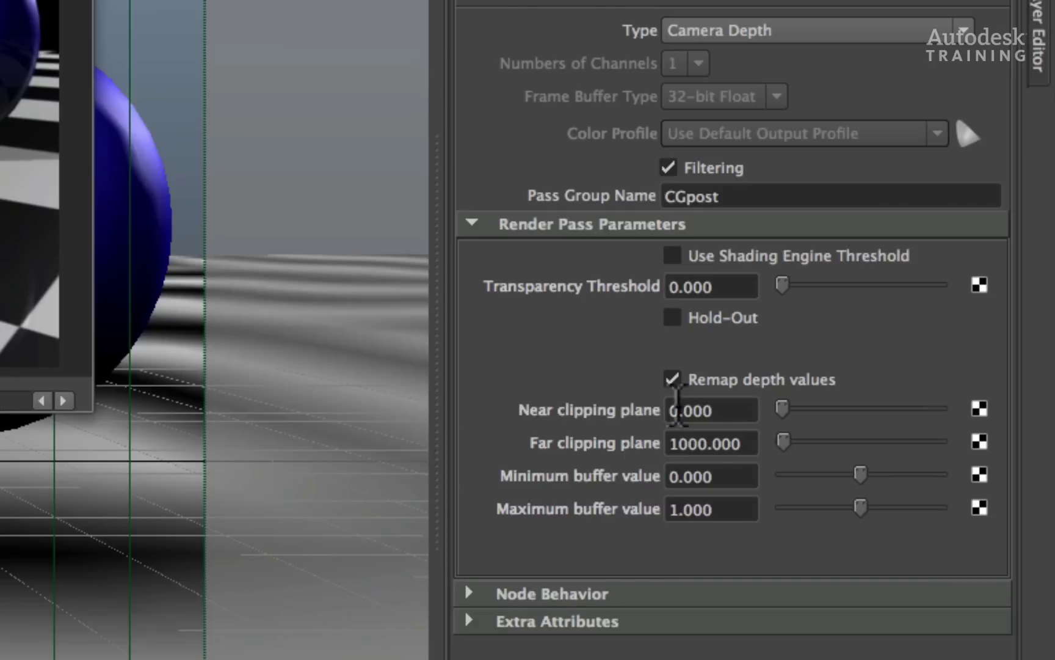
click(724, 444)
text(15)
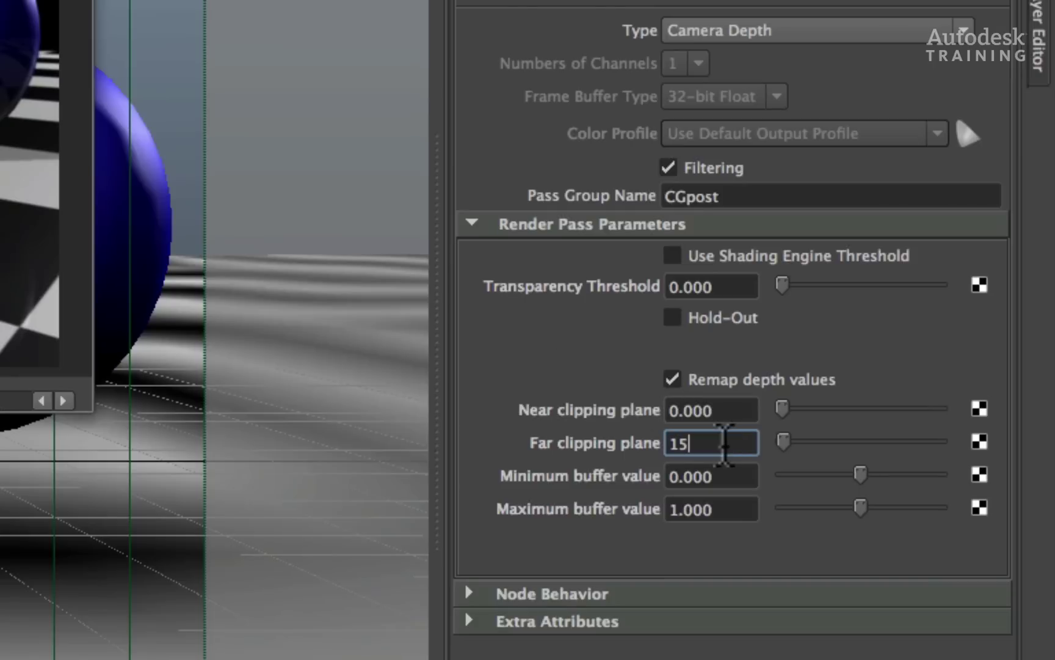
key(Return)
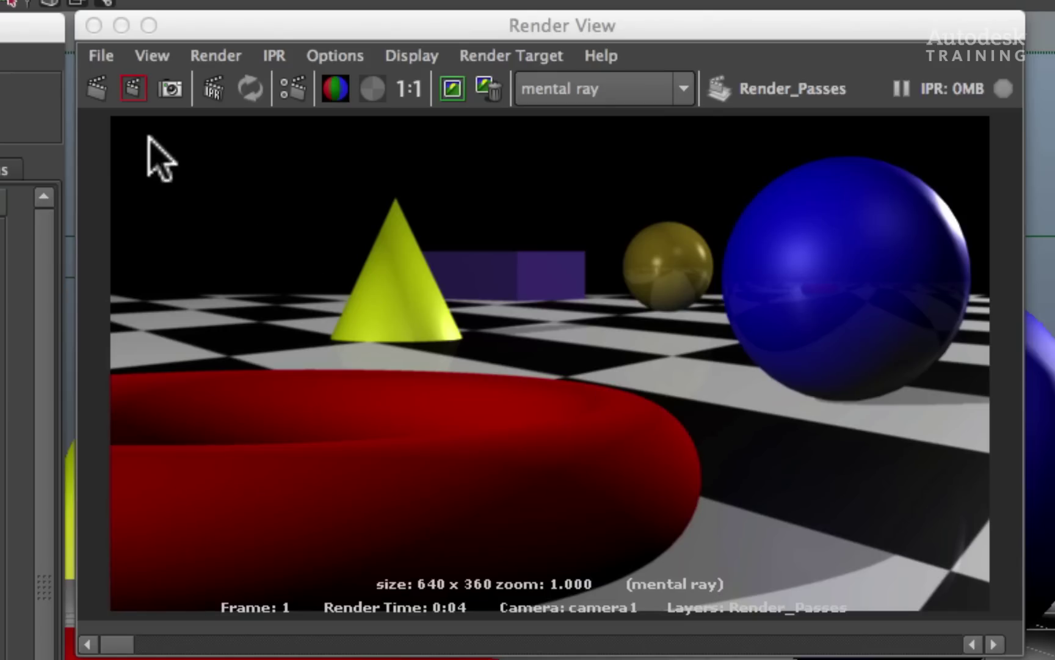
Re-render the frame, load the new depth pass, and view it in imf_disp.
click(103, 87)
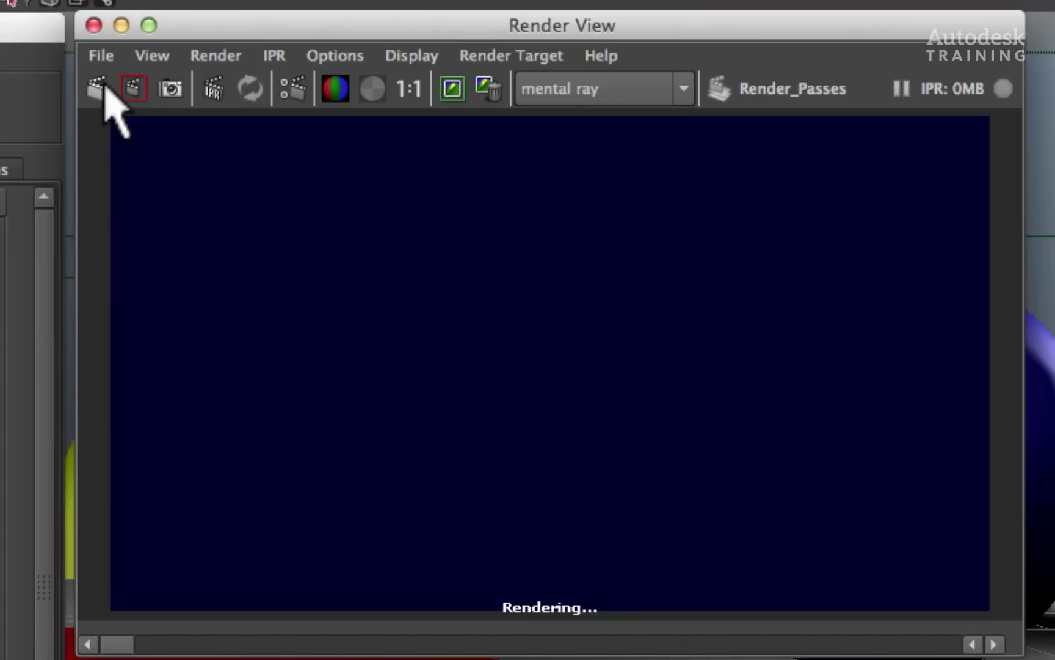
click(102, 54)
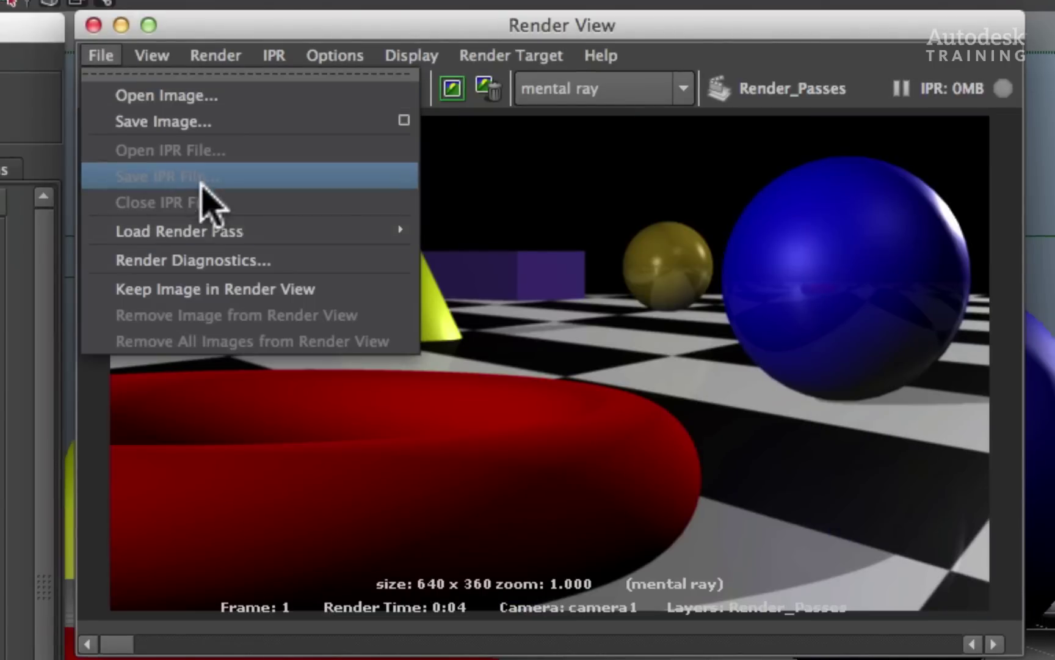
mouse_move(278, 232)
click(455, 246)
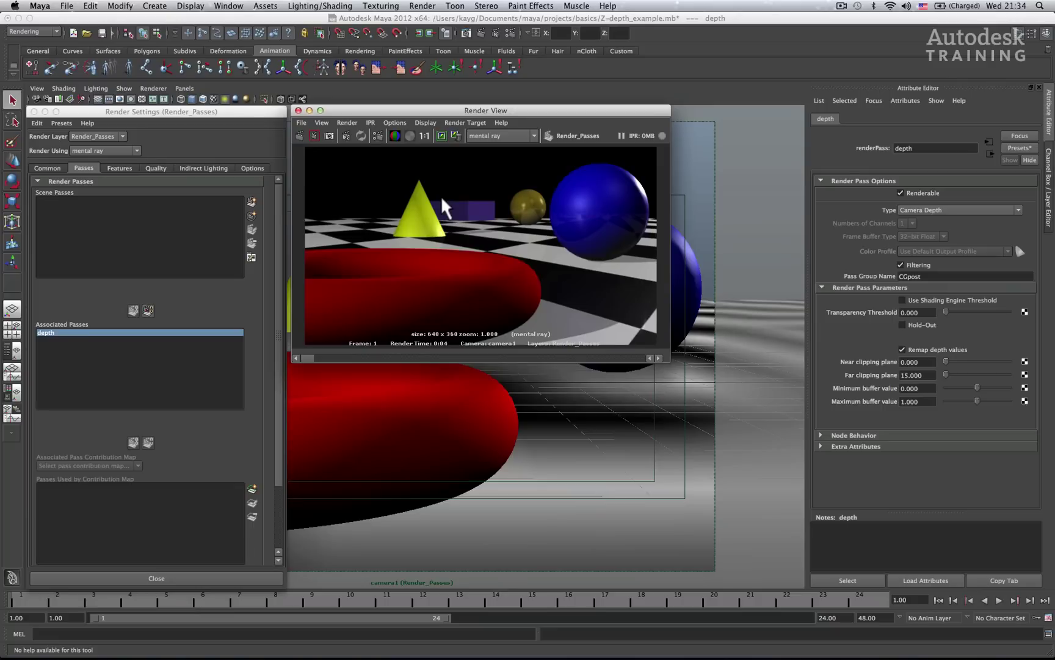
key(super+Tab)
key(super+Tab)
key(super+Tab)
key(super+Tab)
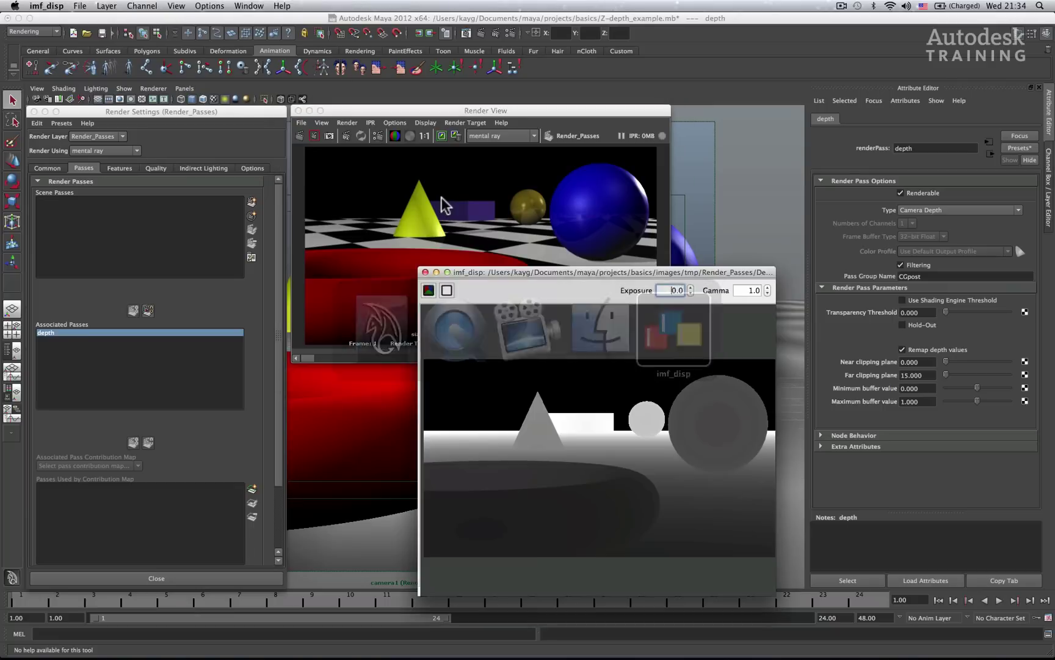
drag(584, 278, 841, 112)
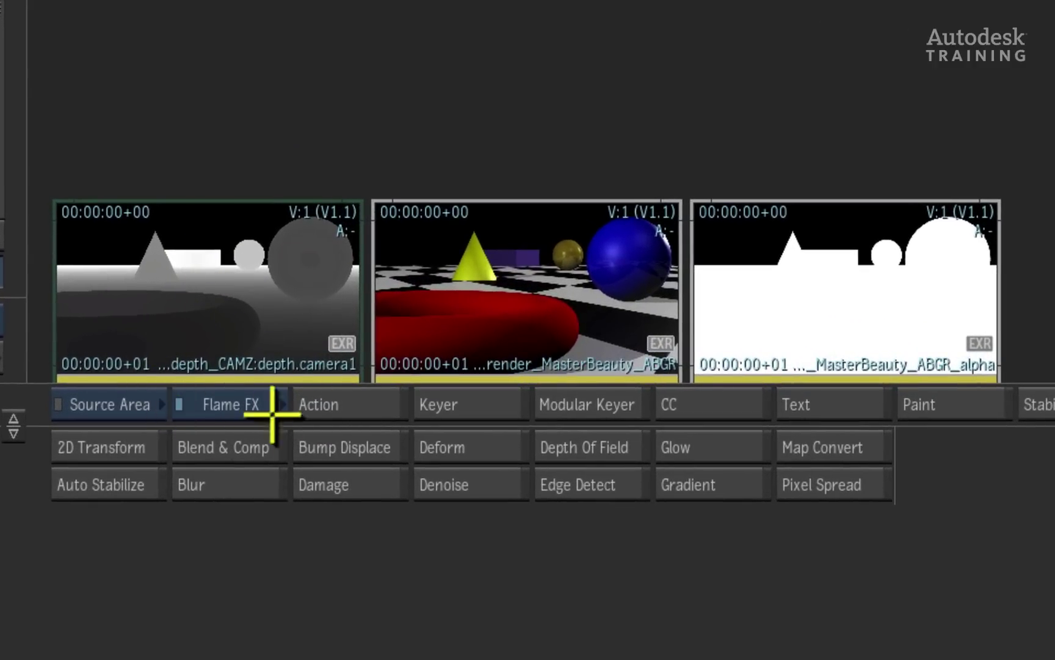
Choose Depth Of Field under Flame FX and enter its editor.
click(631, 445)
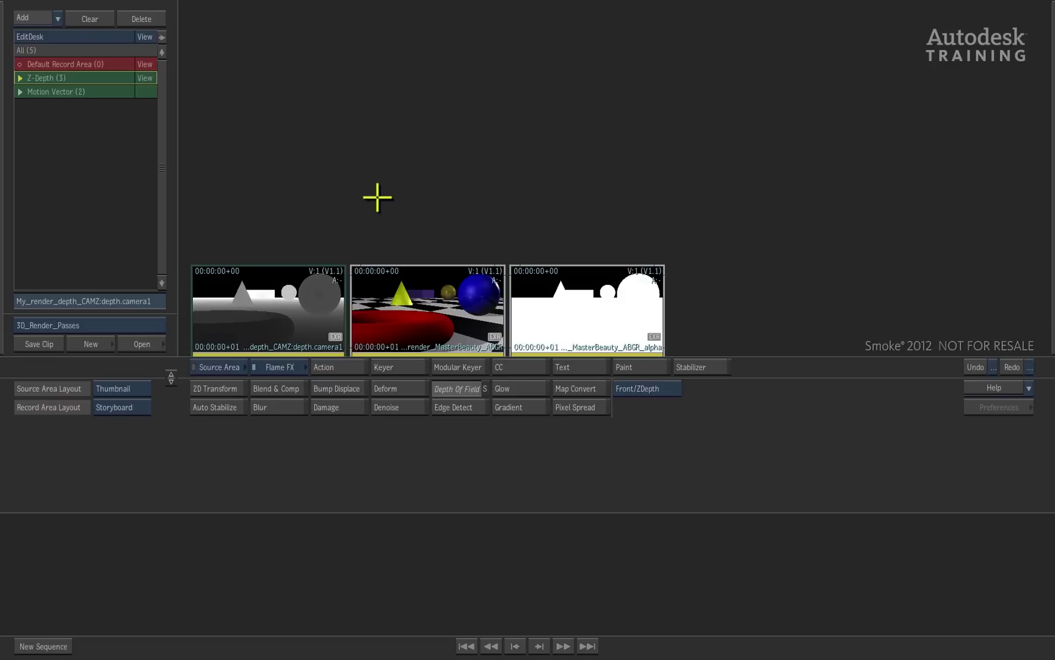
click(383, 218)
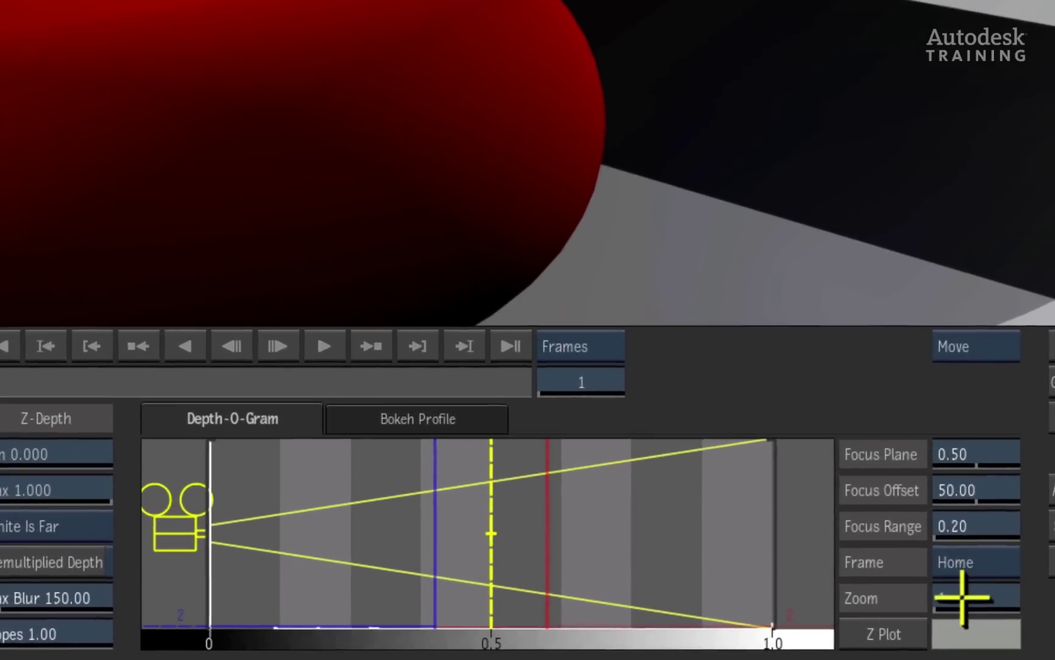
Zoom the Depth-O-Gram to 100 to reveal the histogram and raise blur W and H to 138.
drag(958, 601, 1052, 589)
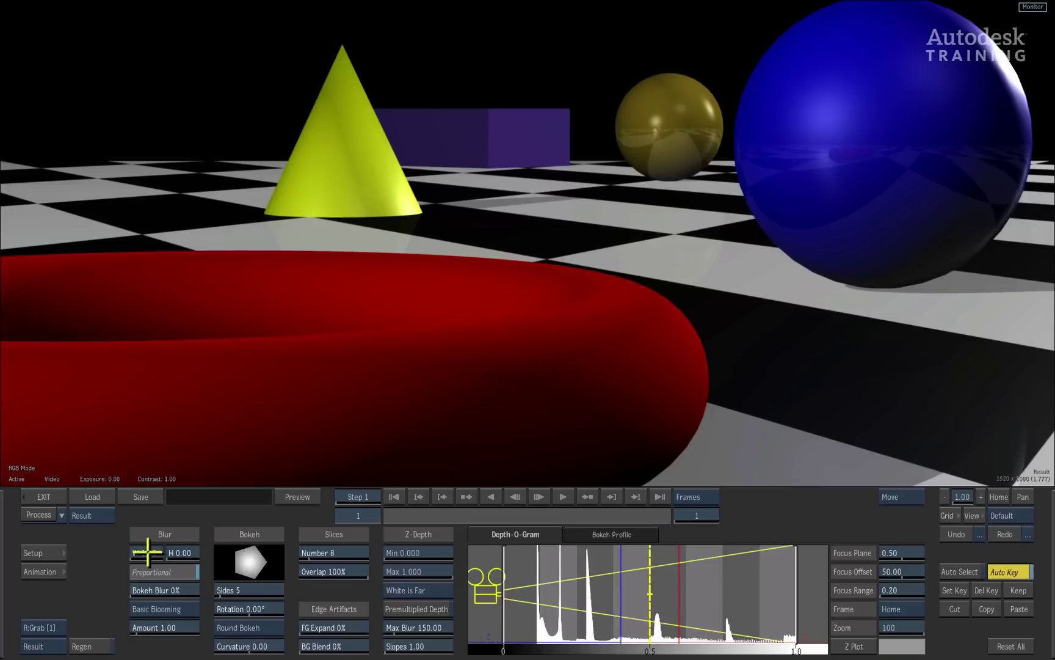
drag(147, 551, 196, 548)
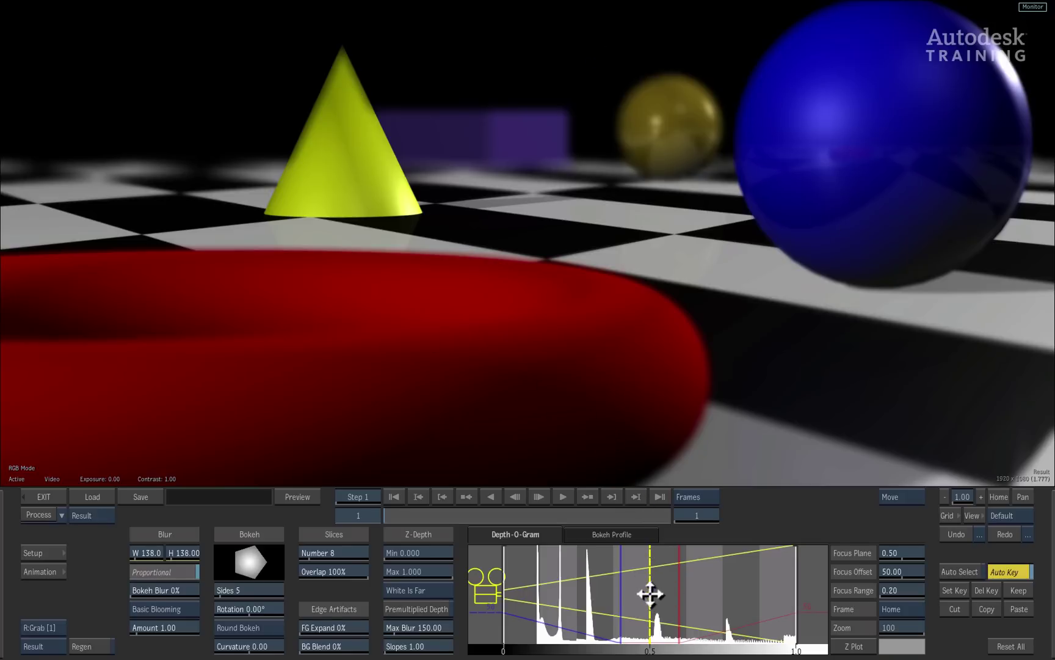
Narrow Focus Range to 0.11, toggle Premultiplied Depth, and set Focus Plane to 0.76 on the gold sphere.
mouse_move(650, 594)
mouse_down()
mouse_move(558, 598)
mouse_move(567, 602)
mouse_up()
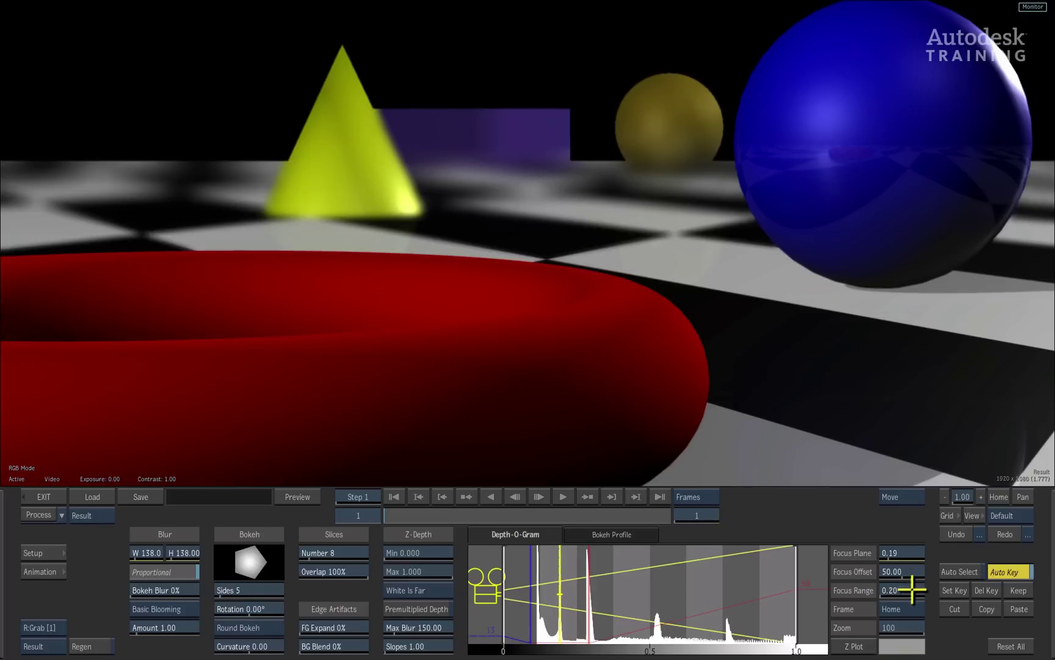
drag(911, 589, 901, 590)
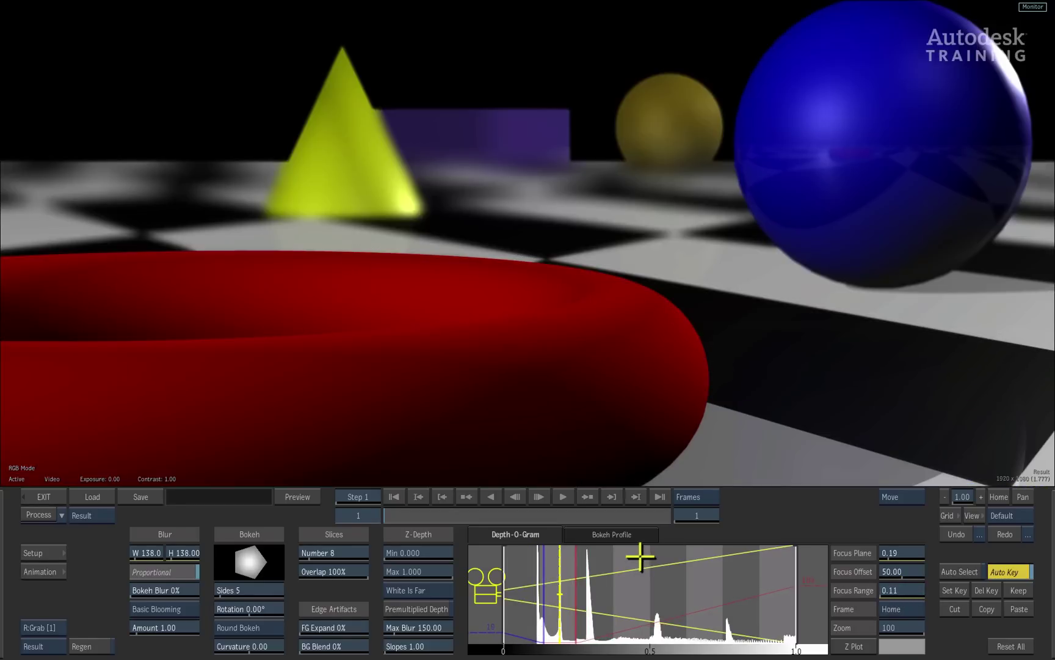
click(435, 609)
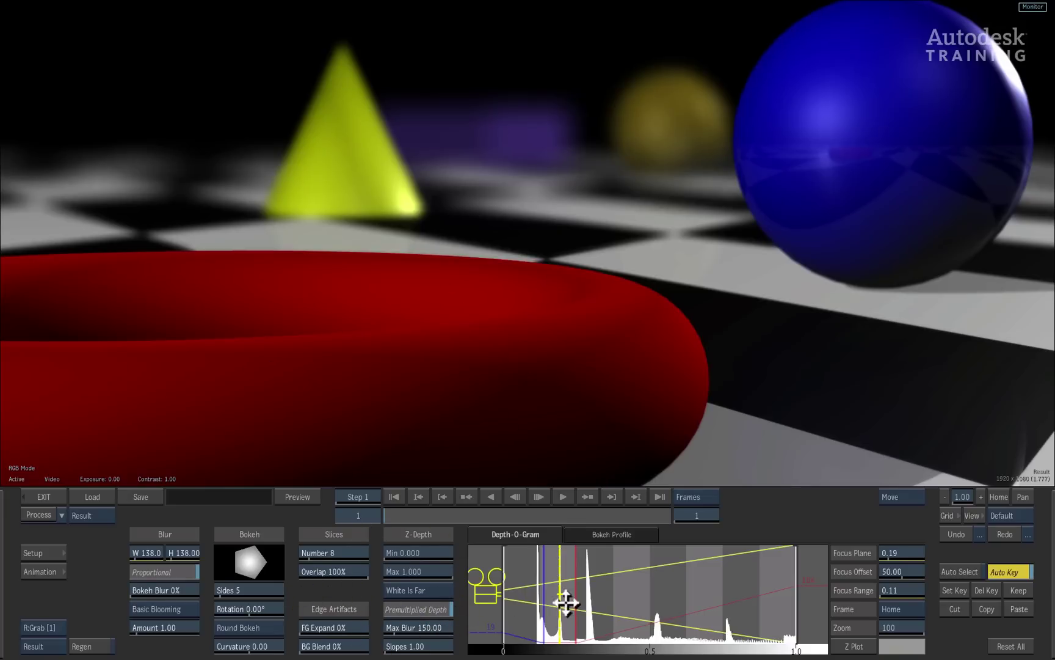
drag(560, 594, 714, 586)
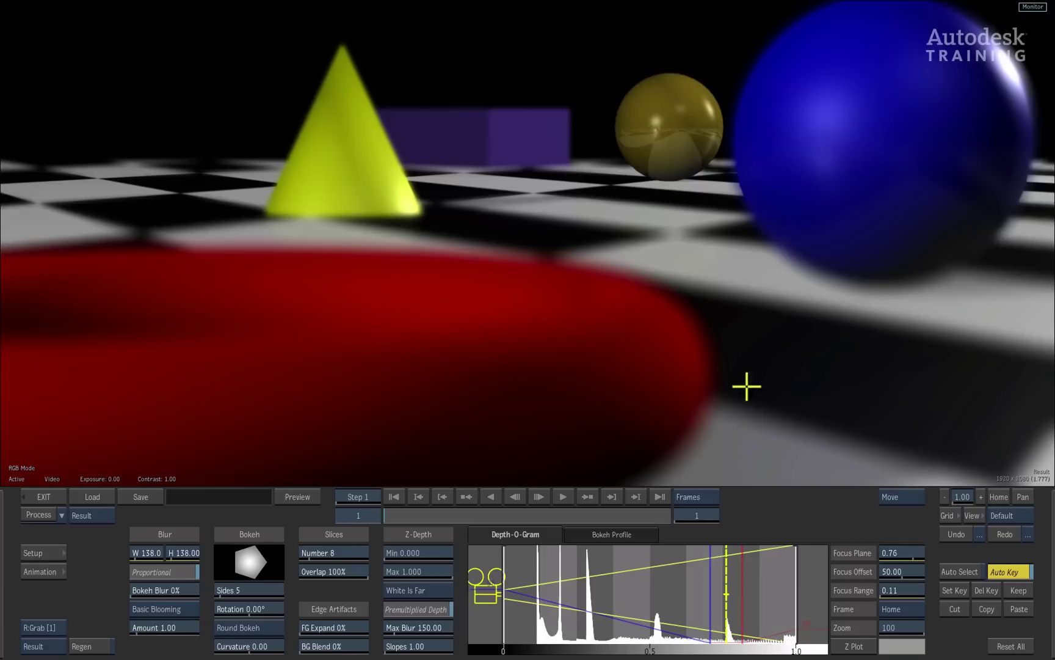